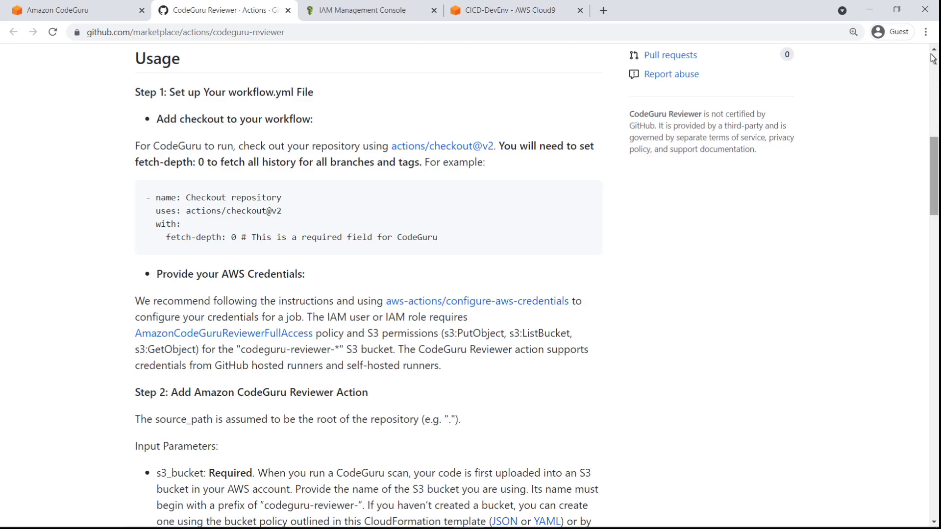
# - Open a blank New repository secret form in amazon-codeguru-reviewer-sample-app's Actions secrets settings
pyautogui.scroll(10, 933, 58)
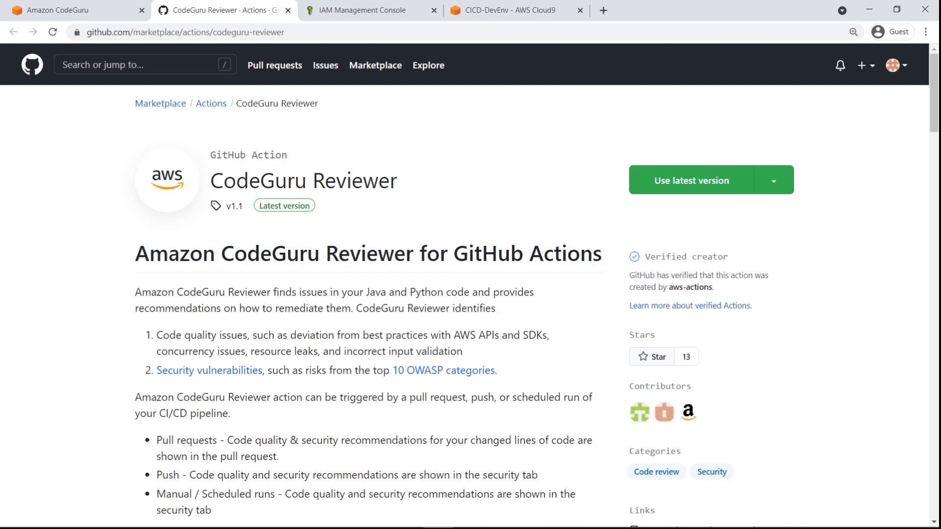
pyautogui.click(904, 65)
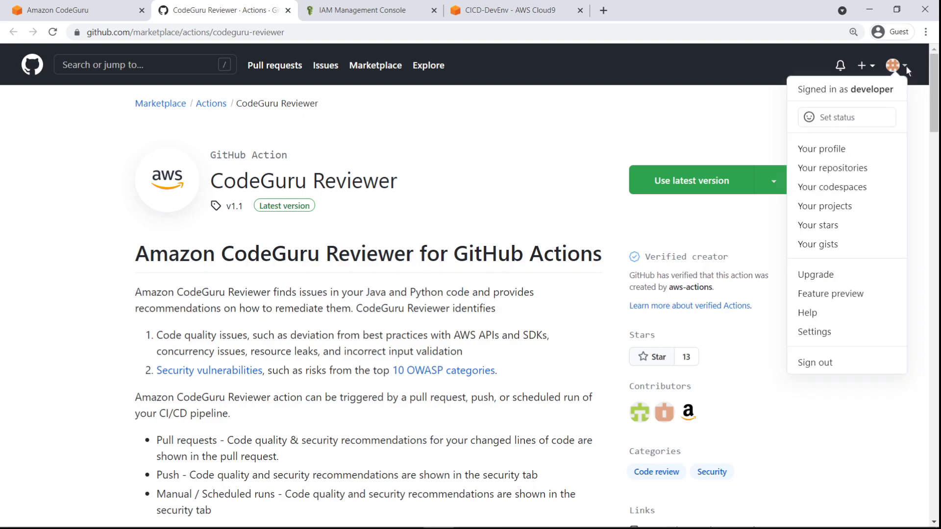
pyautogui.click(870, 175)
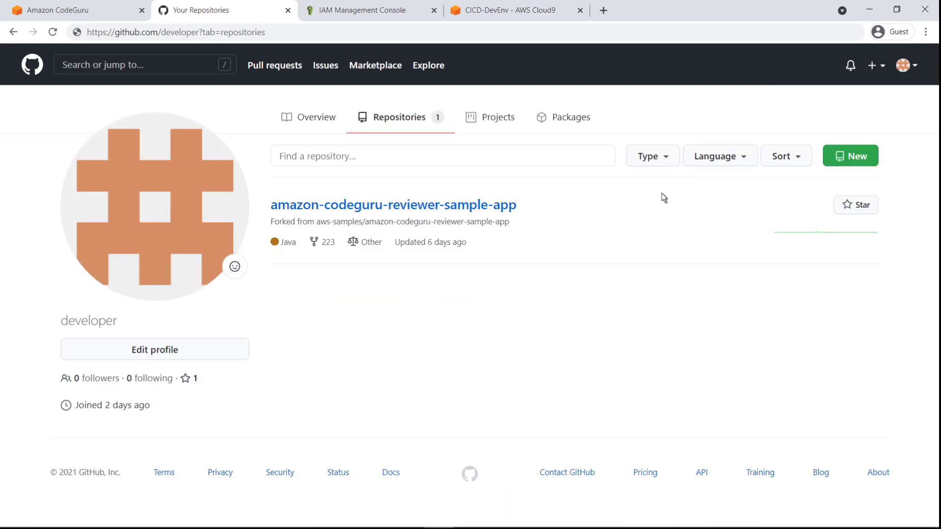
pyautogui.click(512, 206)
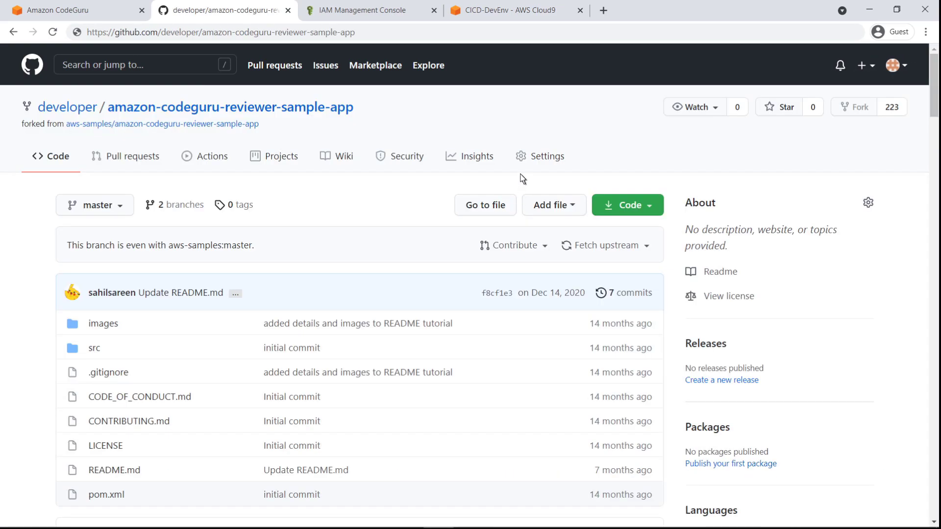
pyautogui.click(523, 159)
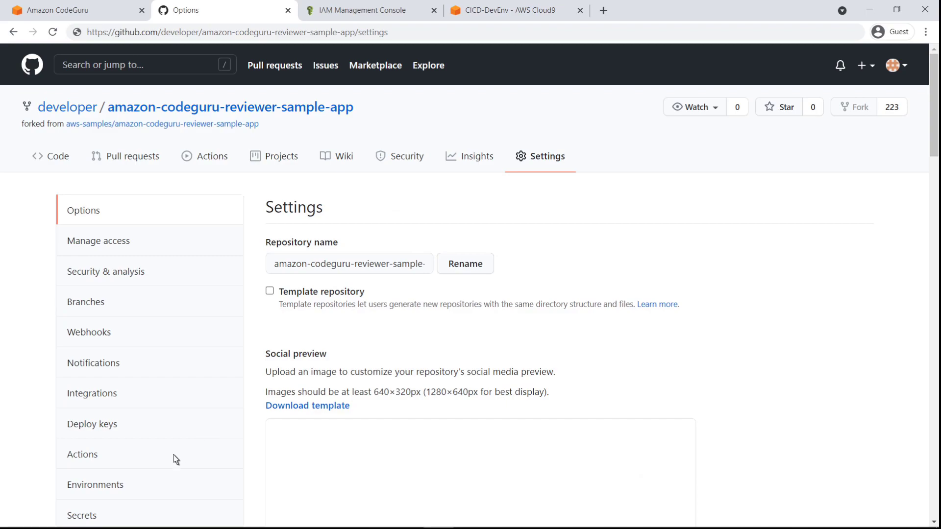
pyautogui.click(82, 516)
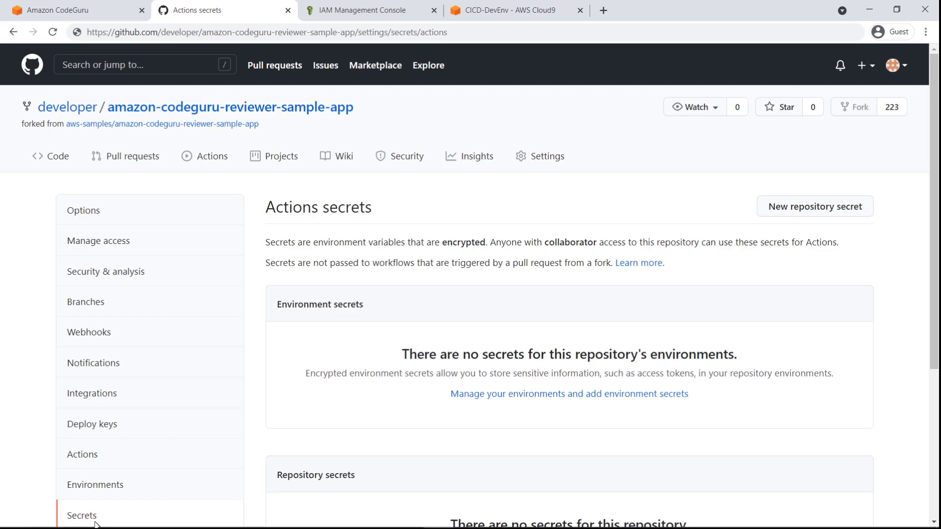
pyautogui.click(769, 212)
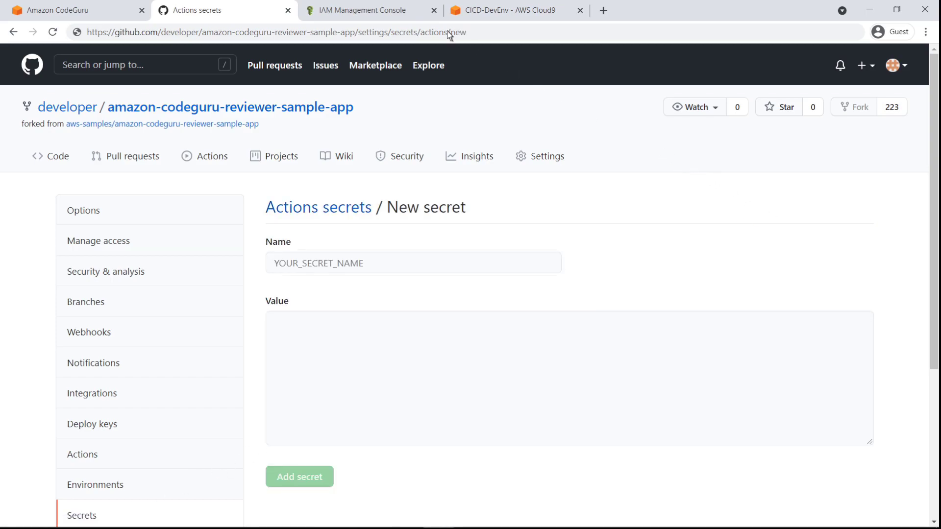
pyautogui.click(415, 16)
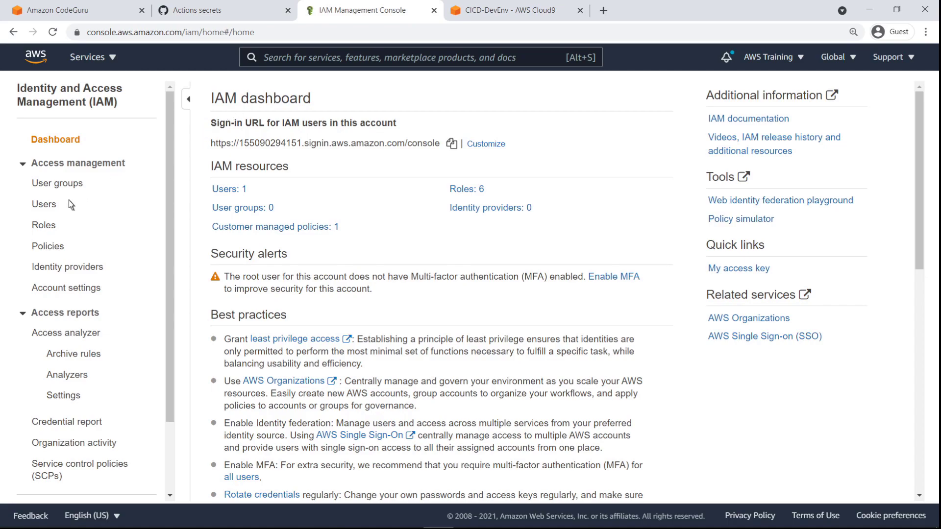
# - Open IAM user CodeGuruReviewerGithubUser and review its CodeGuruReviewerS3ReadWriteAccess policy JSON
pyautogui.click(55, 208)
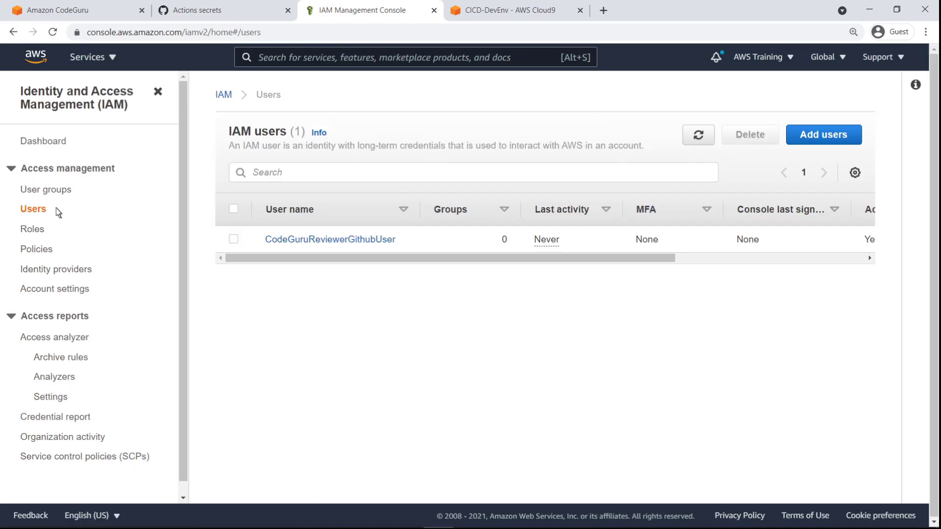
pyautogui.click(268, 242)
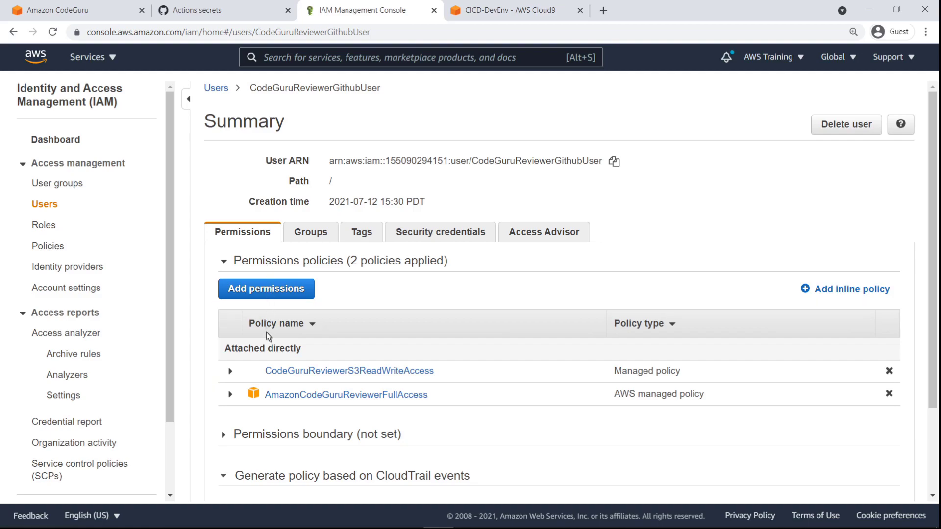
pyautogui.click(266, 374)
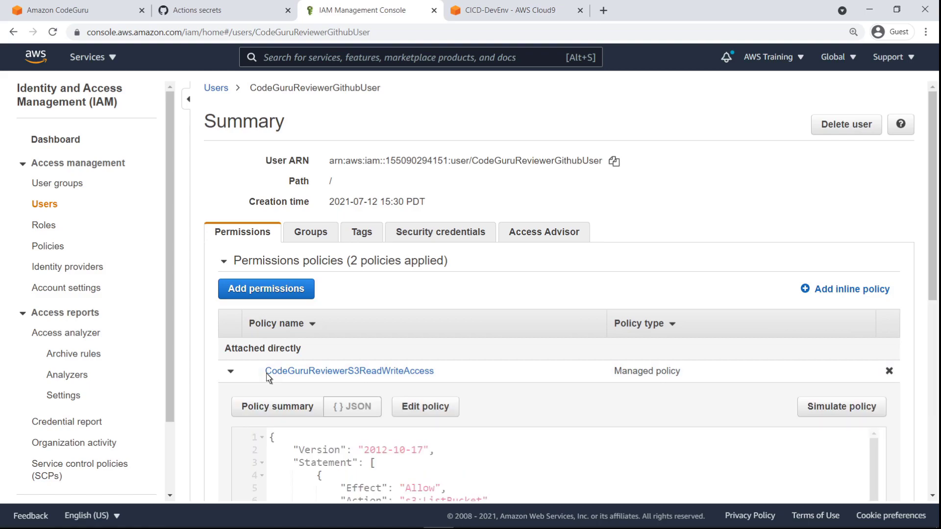
pyautogui.click(931, 392)
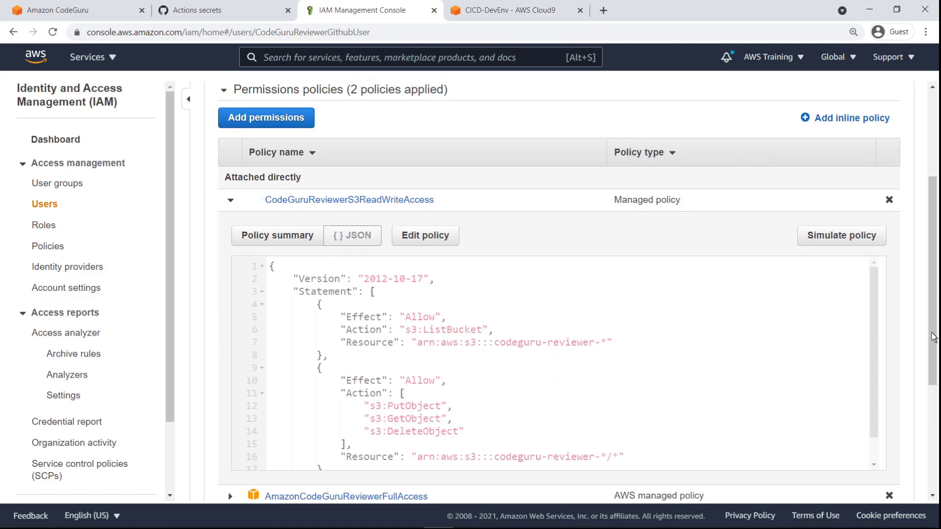
pyautogui.click(933, 134)
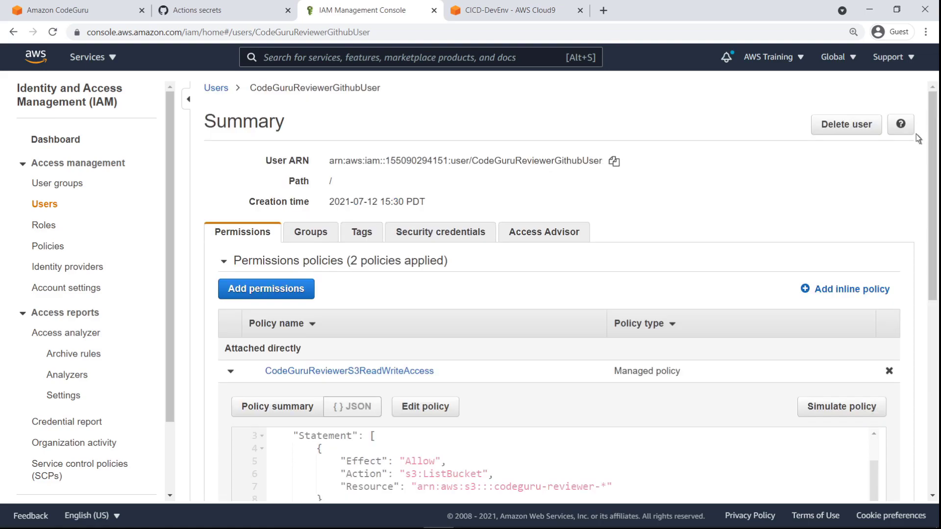
# - Copy the user's access key ID from its Security credentials
pyautogui.click(492, 240)
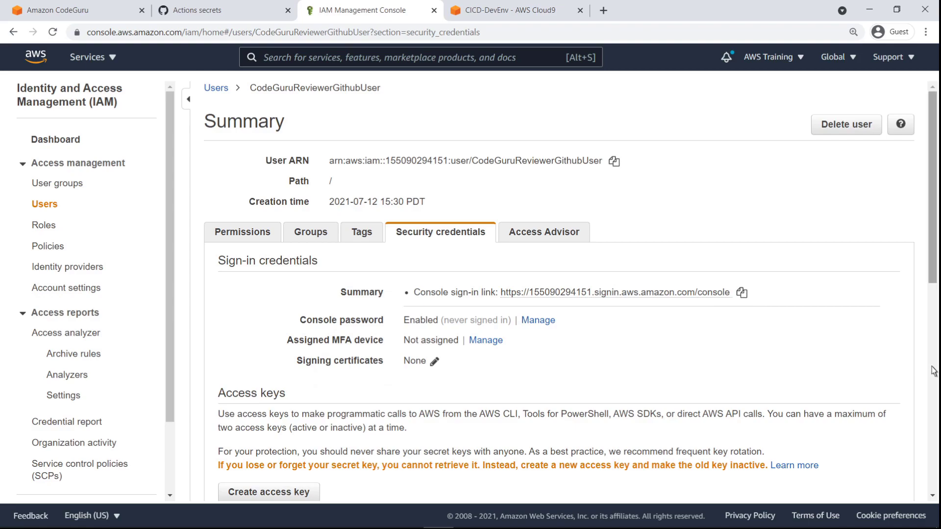
pyautogui.scroll(-3, 934, 371)
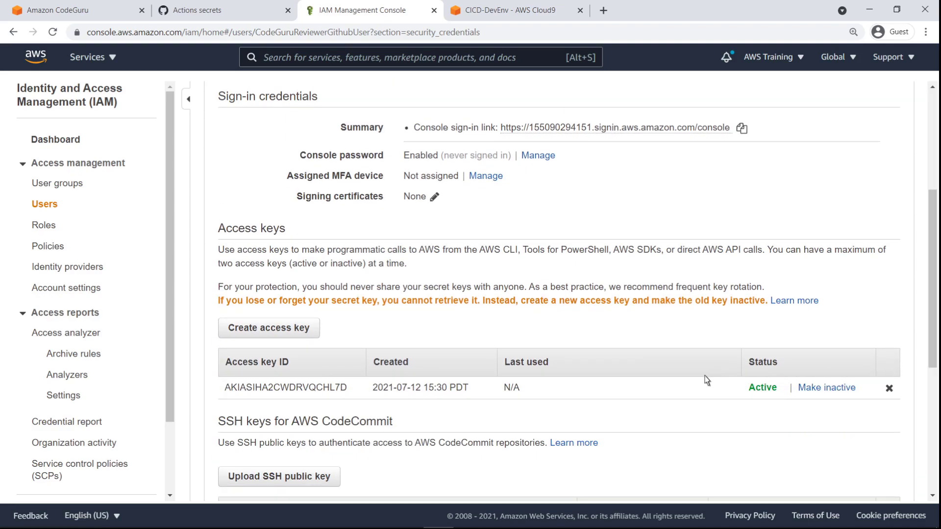
pyautogui.doubleClick(345, 388)
pyautogui.hotkey('ctrl', 'c')
pyautogui.click(319, 297)
# - Save a repository secret AWS_ACCESS_KEY_ID with the pasted access key ID
pyautogui.click(241, 12)
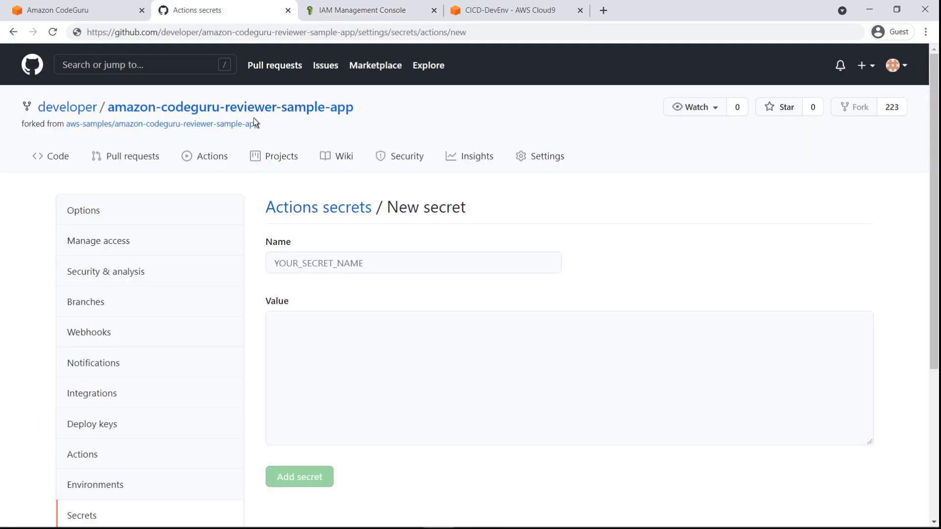
pyautogui.click(272, 270)
pyautogui.write('AWS_ACCESS_KEY_ID')
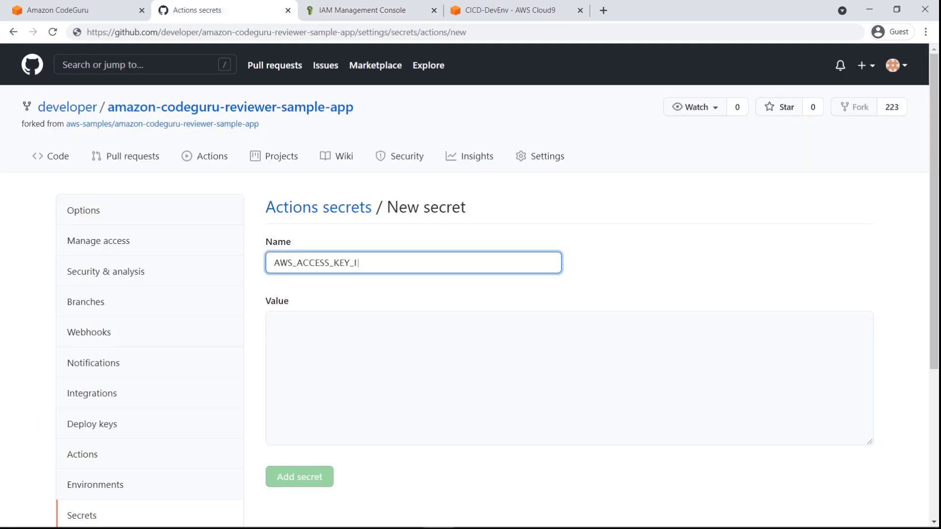
pyautogui.click(281, 322)
pyautogui.hotkey('ctrl', 'v')
pyautogui.click(299, 477)
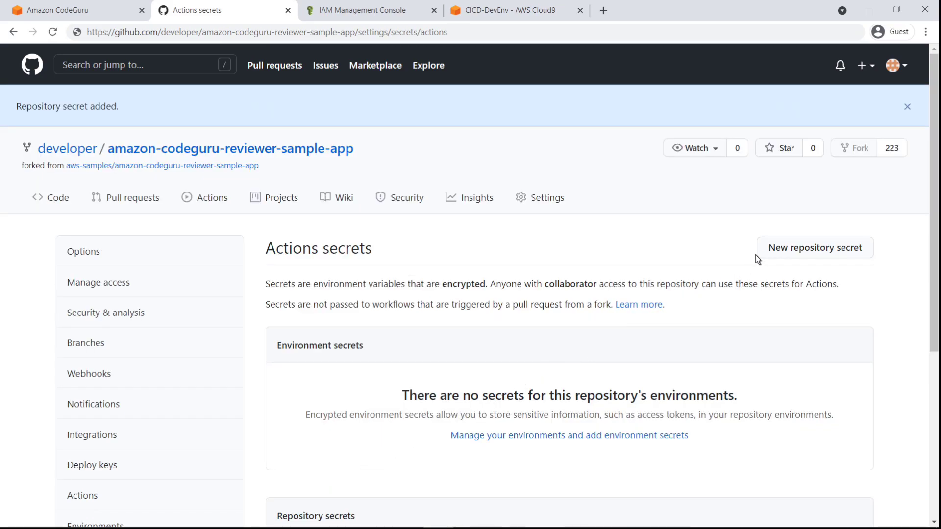
# - Save a second repository secret AWS_SECRET_ACCESS_KEY with the pasted secret access key
pyautogui.click(765, 252)
pyautogui.click(271, 269)
pyautogui.write('AWS_SECRET_ACCESS_KEY')
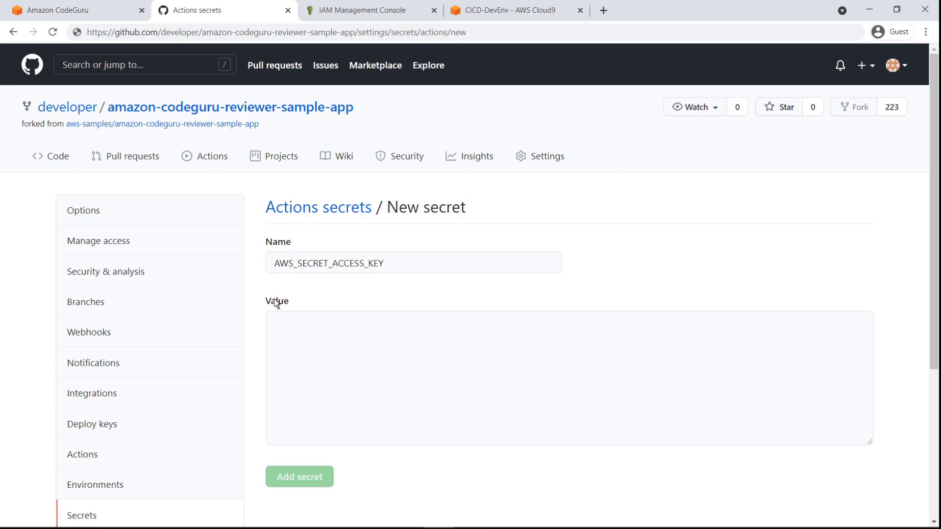
pyautogui.click(277, 325)
pyautogui.hotkey('ctrl', 'v')
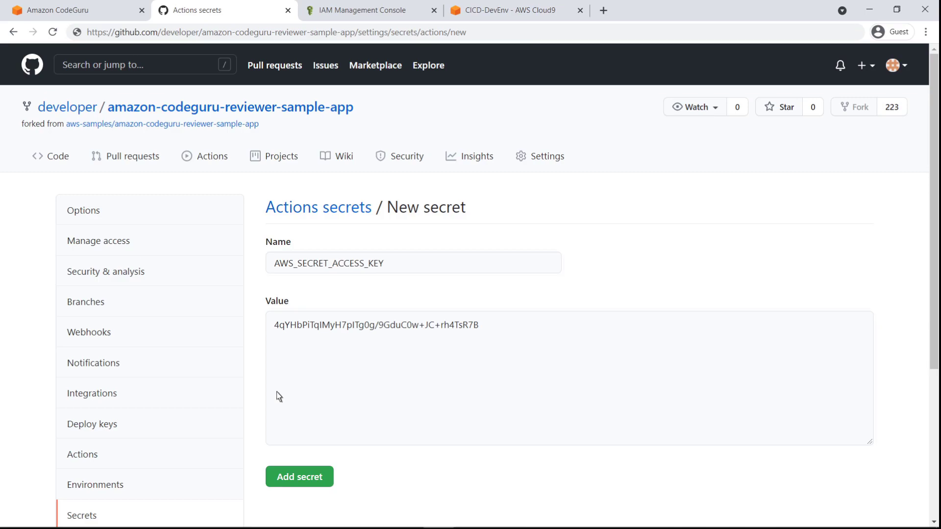
pyautogui.click(276, 483)
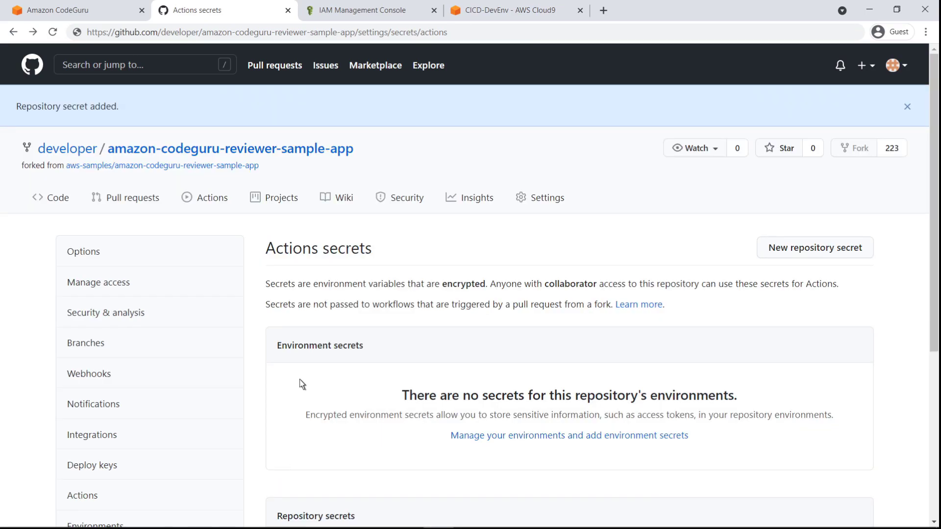
# - Copy the repository's HTTPS clone URL from its Code page
pyautogui.click(349, 153)
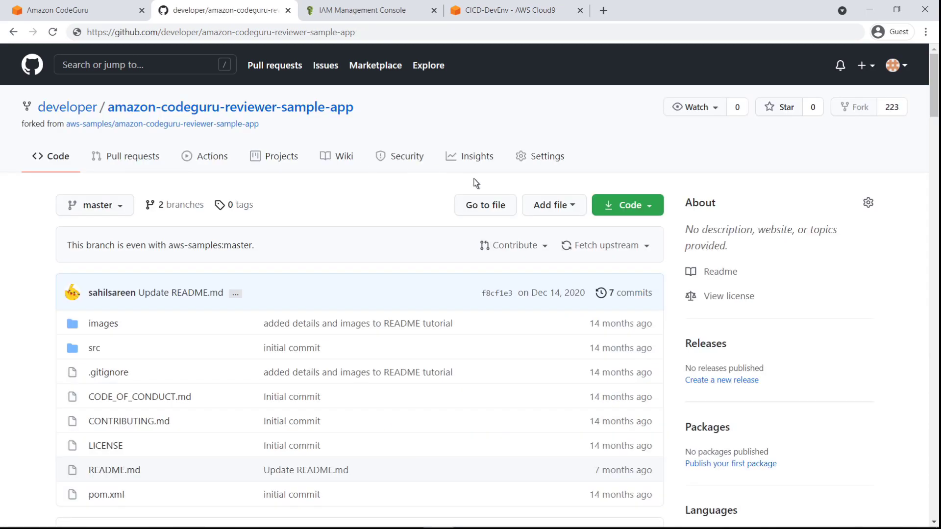
pyautogui.click(607, 208)
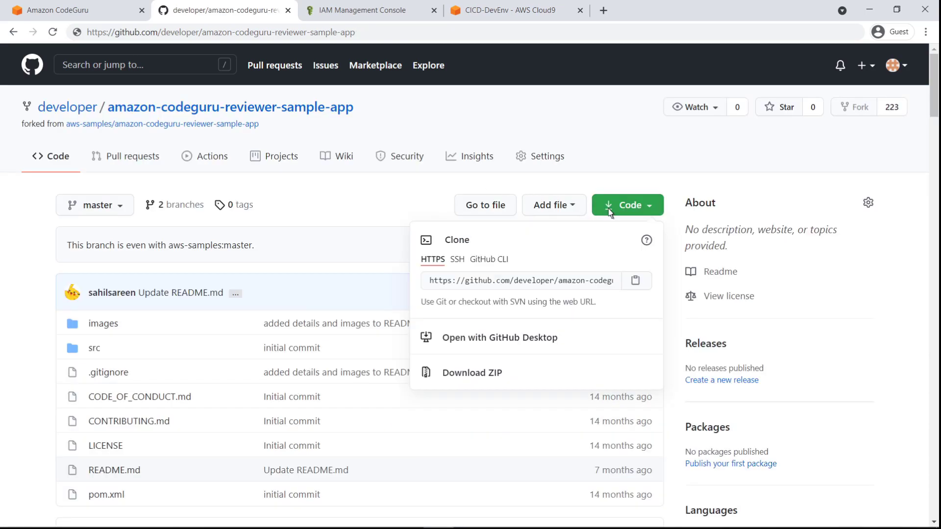
pyautogui.click(640, 283)
pyautogui.click(619, 205)
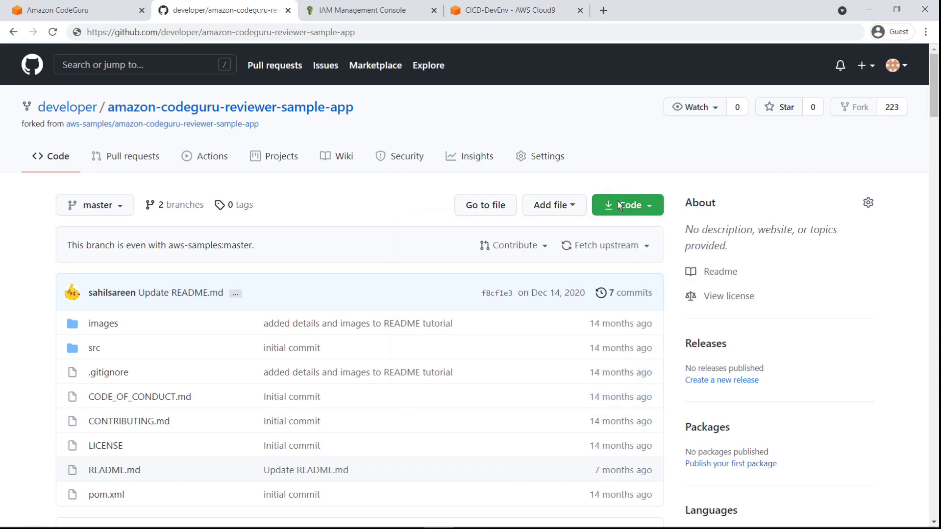
# - Clone amazon-codeguru-reviewer-sample-app in the Cloud9 terminal and check out a new codeguru-reviewer branch
pyautogui.click(563, 11)
pyautogui.write('git clone https://github.com/developer/amazon-codeguru-reviewer-sample-app.git')
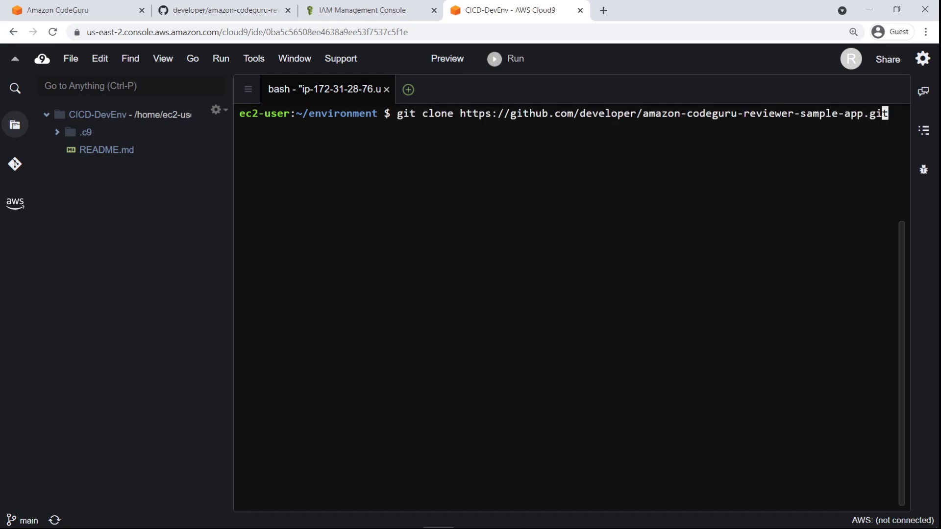
pyautogui.press('Return')
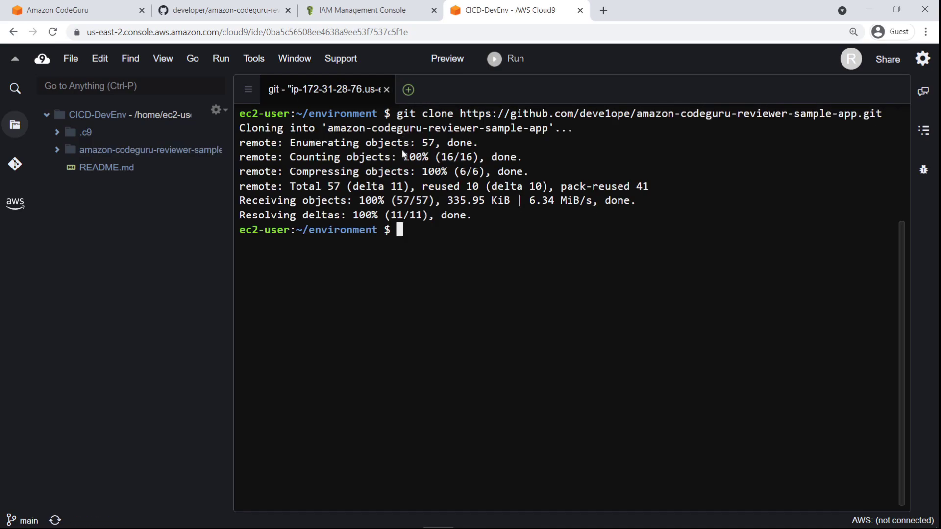
pyautogui.write('cd amazon-codeguru-reviewer-sample-app/')
pyautogui.press('Return')
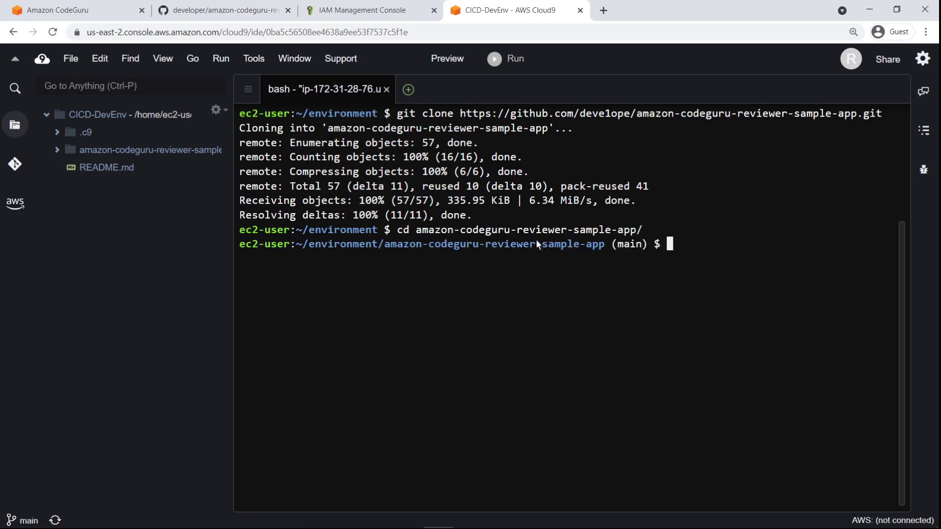
pyautogui.write('git checkout -b codeguru-reviewer')
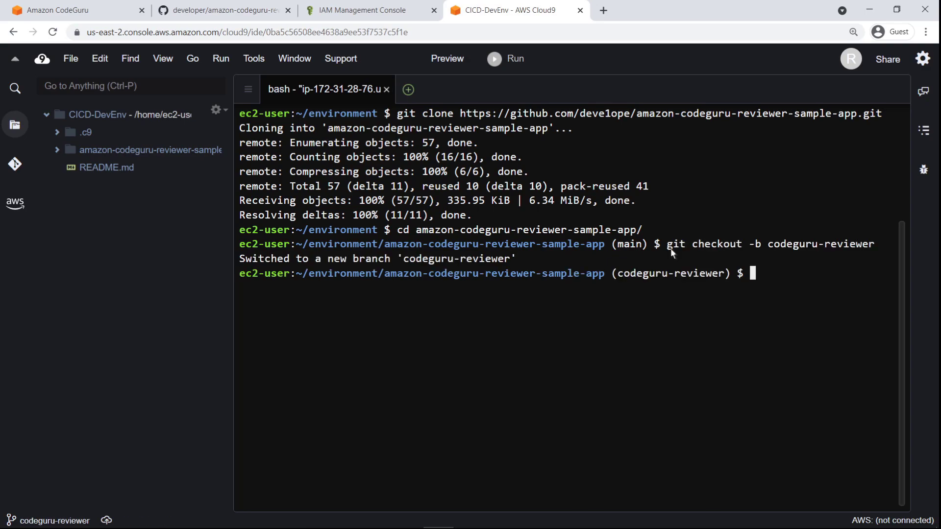
# - Create .github/workflows folders in the repository and start a new file inside workflows
pyautogui.click(58, 150)
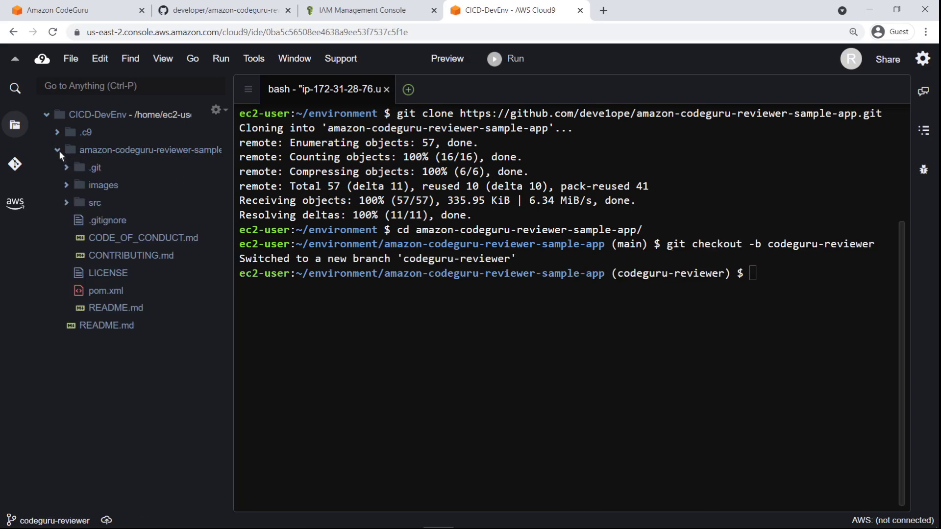
pyautogui.rightClick(82, 154)
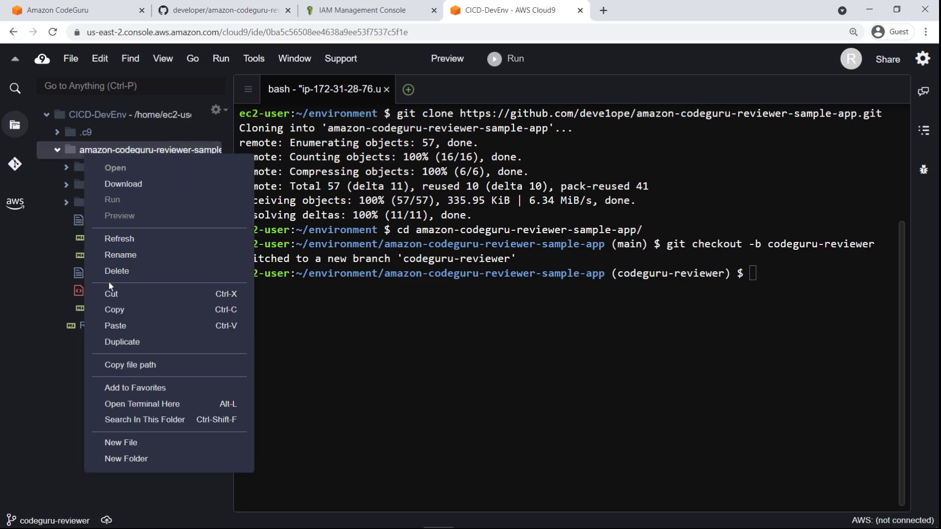
pyautogui.click(145, 459)
pyautogui.write('.github')
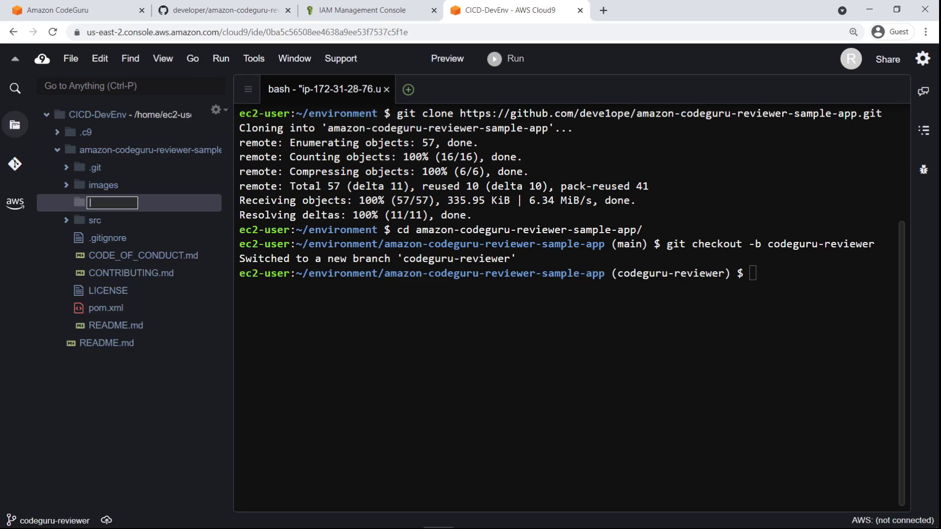
pyautogui.press('Return')
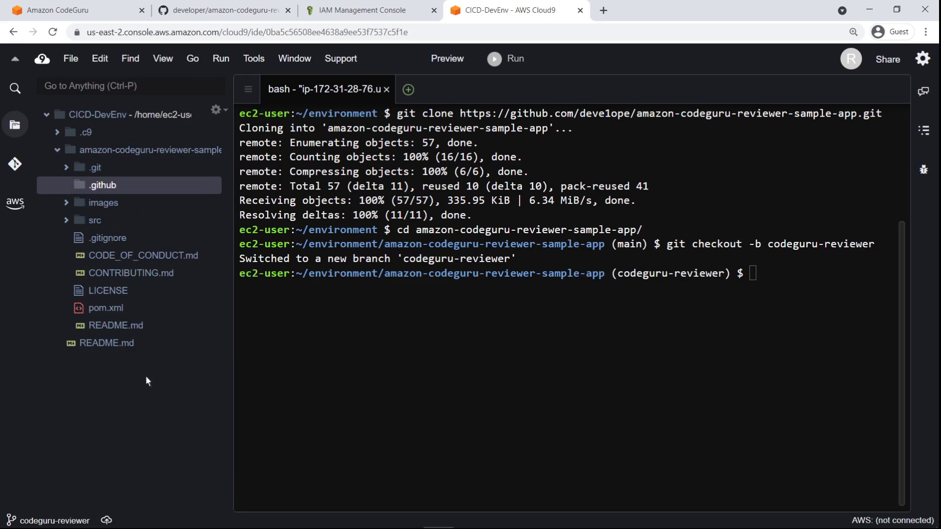
pyautogui.rightClick(149, 184)
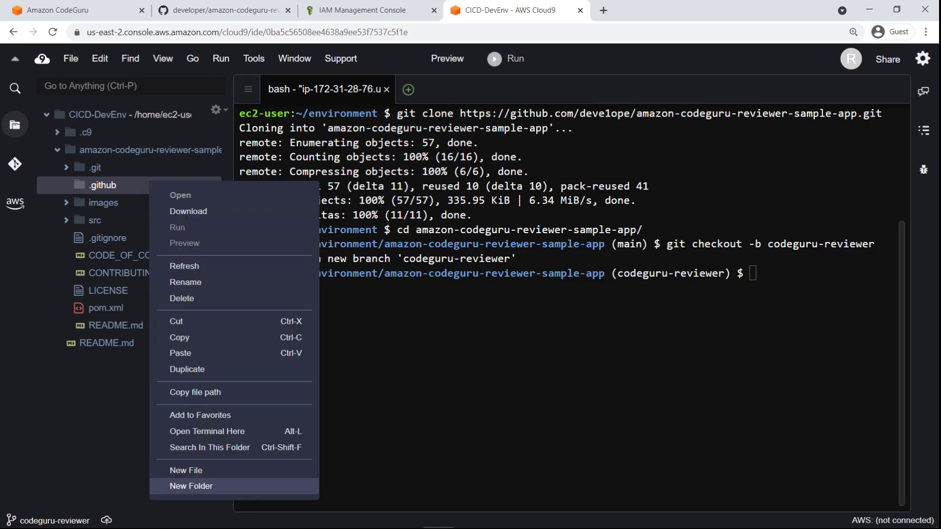
pyautogui.click(213, 486)
pyautogui.write('workflows')
pyautogui.press('Return')
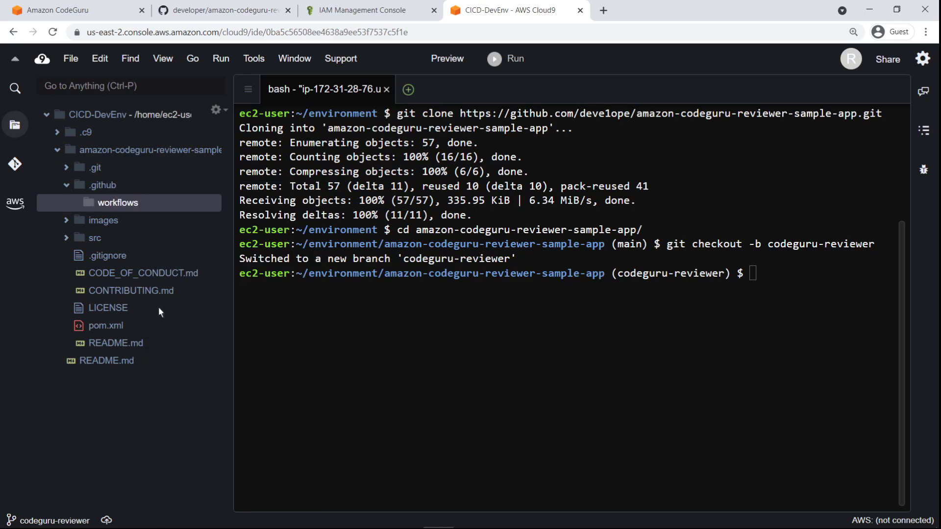
pyautogui.rightClick(133, 227)
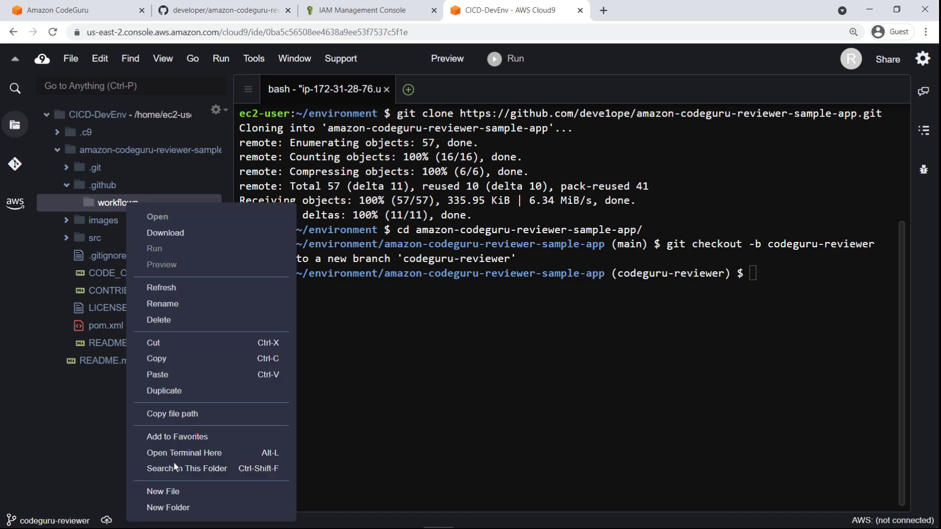
pyautogui.click(179, 495)
pyautogui.press('BackSpace')
# - Name the file workflow.yml and paste in the Java CI workflow name, triggers and build job
pyautogui.write('workflow.yml')
pyautogui.press('Return')
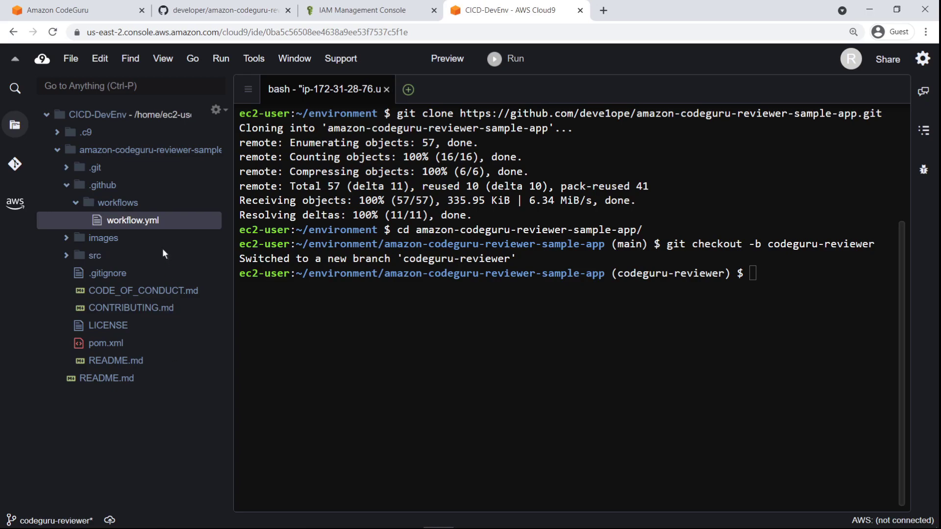
pyautogui.doubleClick(162, 223)
pyautogui.write('name: Java CI...')
pyautogui.hotkey('ctrl', 'v')
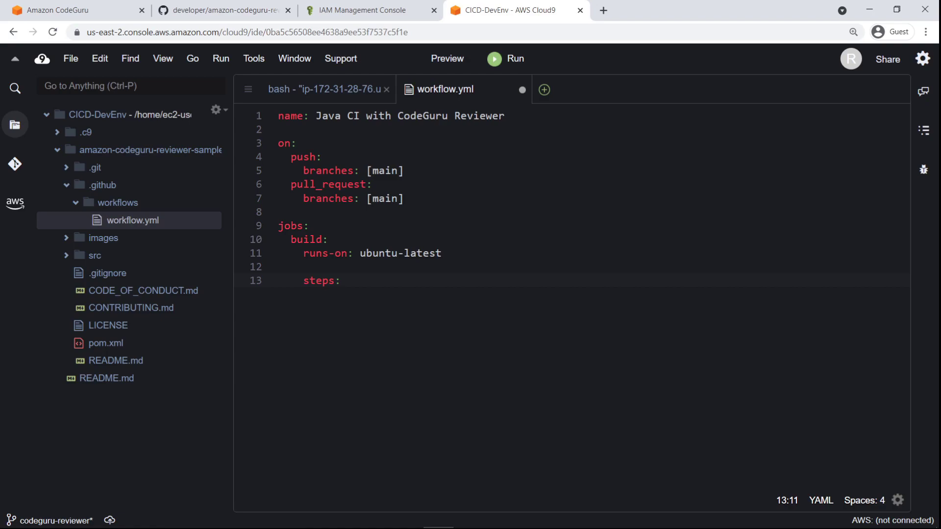
# - Add Checkout repository, Configure AWS Credentials, Set up JDK and Build with maven steps
pyautogui.press('Return')
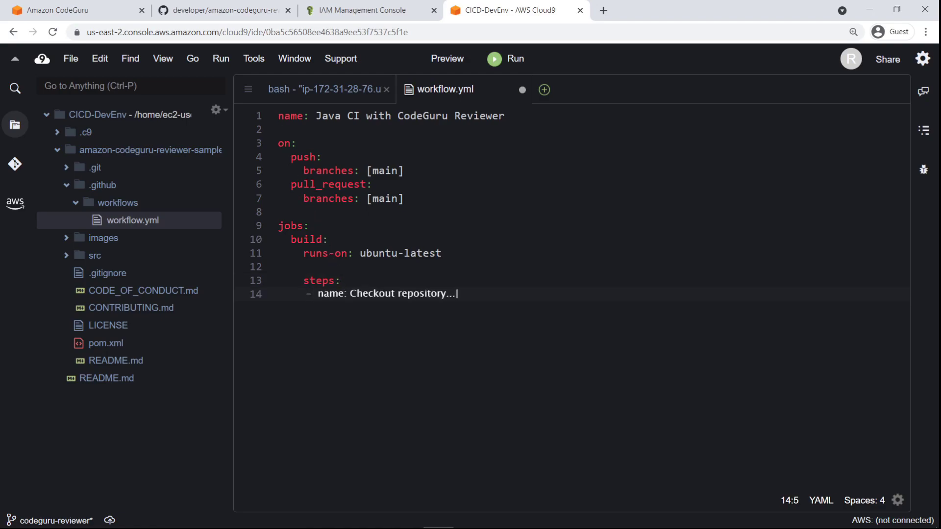
pyautogui.hotkey('ctrl', 'v')
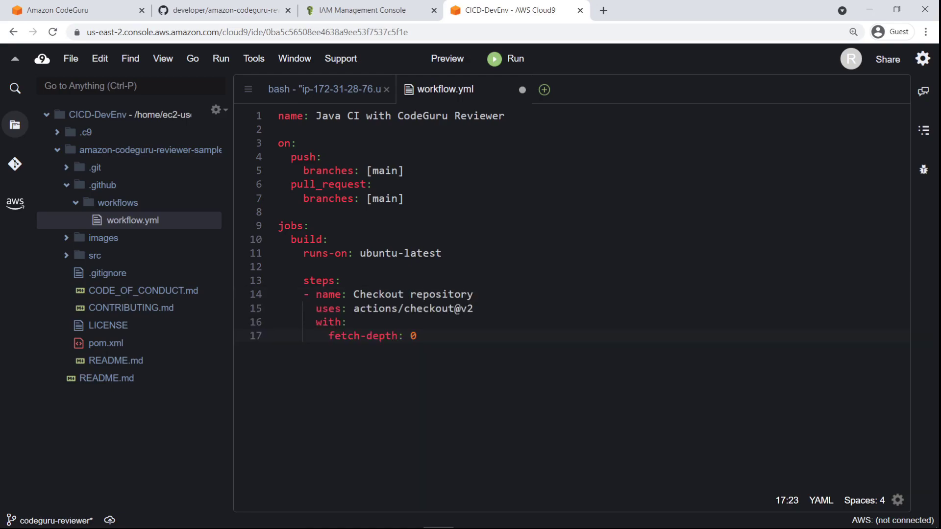
pyautogui.press('Return')
pyautogui.press('Return')
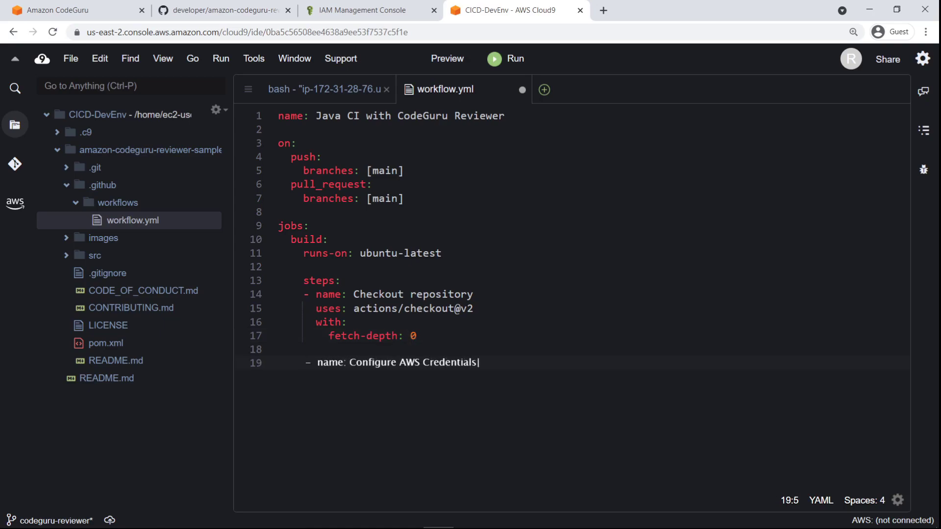
pyautogui.hotkey('ctrl', 'v')
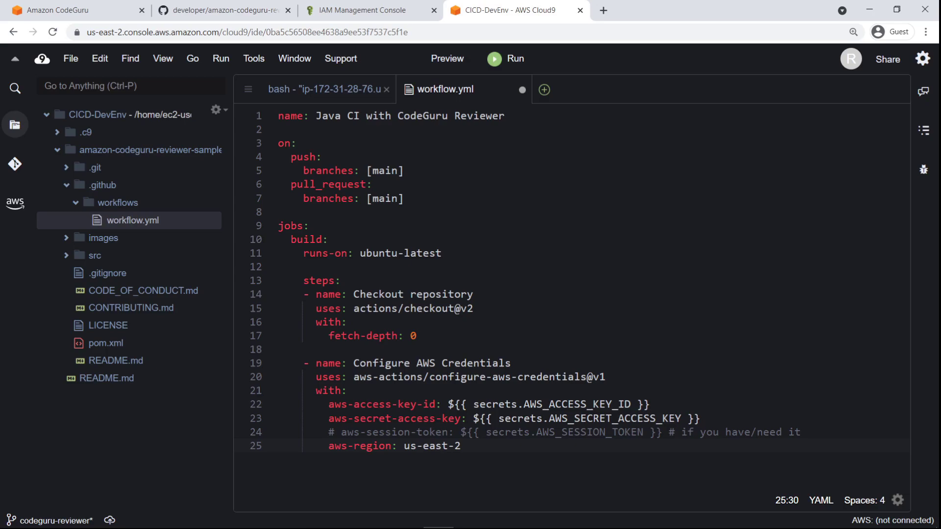
pyautogui.press('Return')
pyautogui.press('Return')
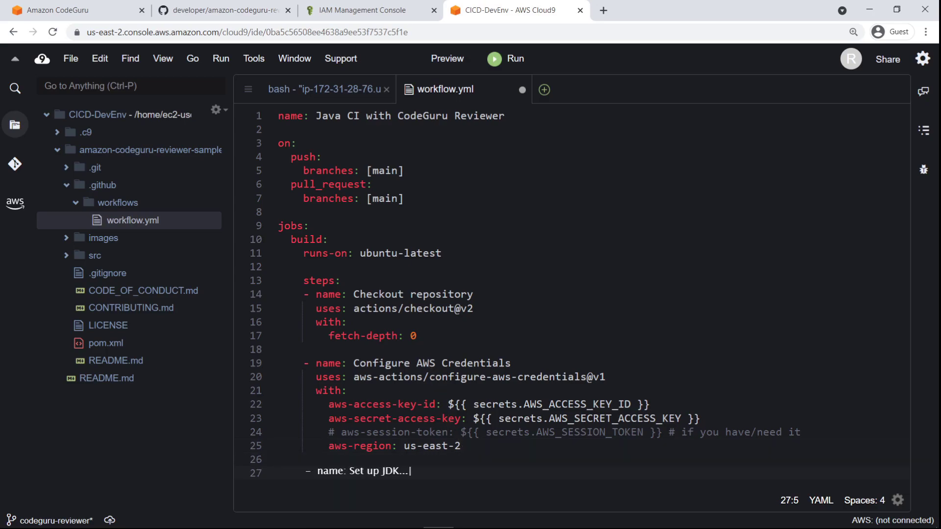
pyautogui.hotkey('ctrl', 'v')
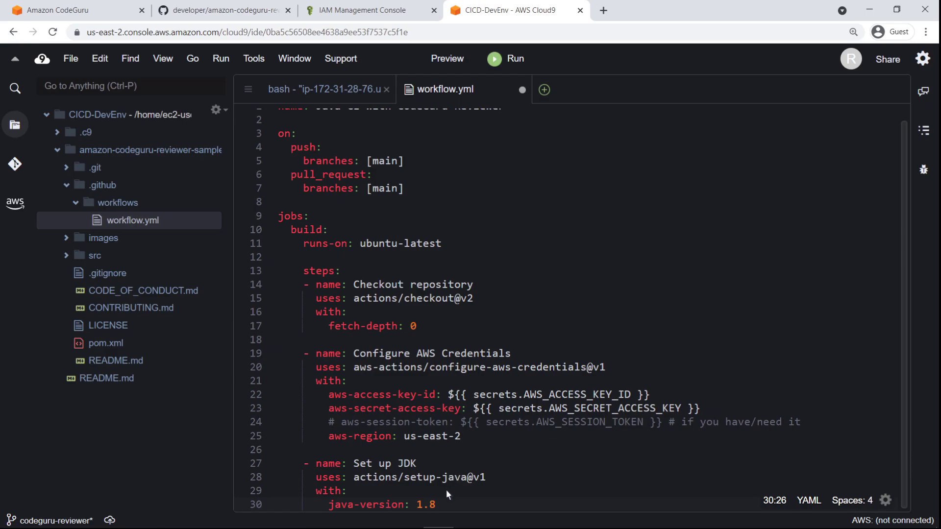
pyautogui.press('Return')
pyautogui.press('Return')
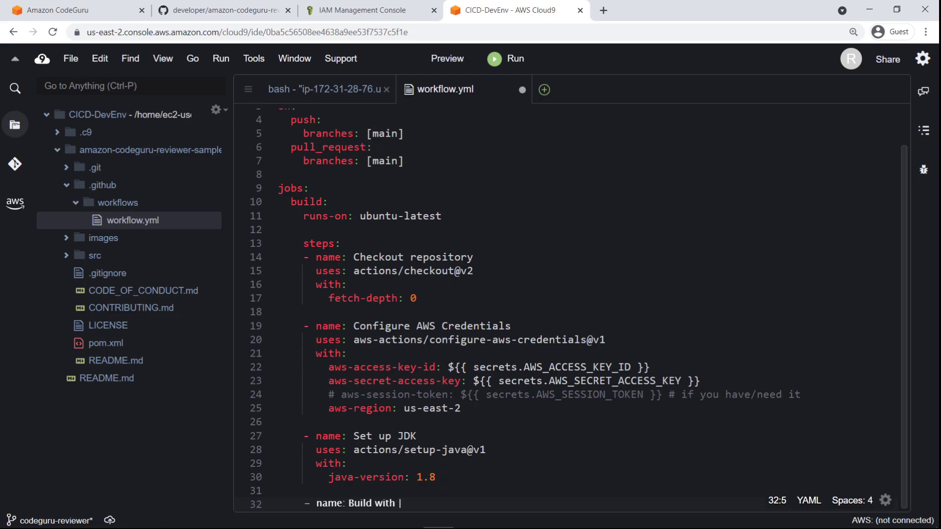
pyautogui.hotkey('ctrl', 'v')
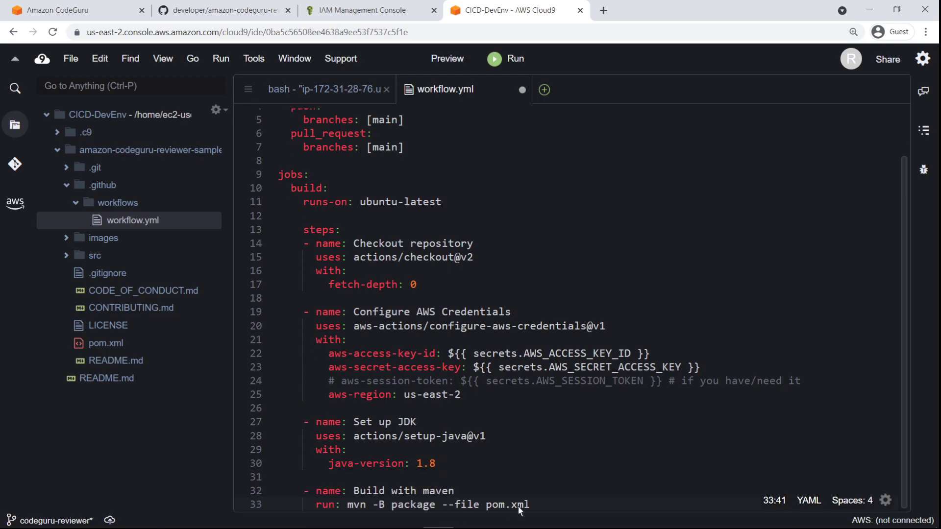
pyautogui.press('Return')
pyautogui.press('Return')
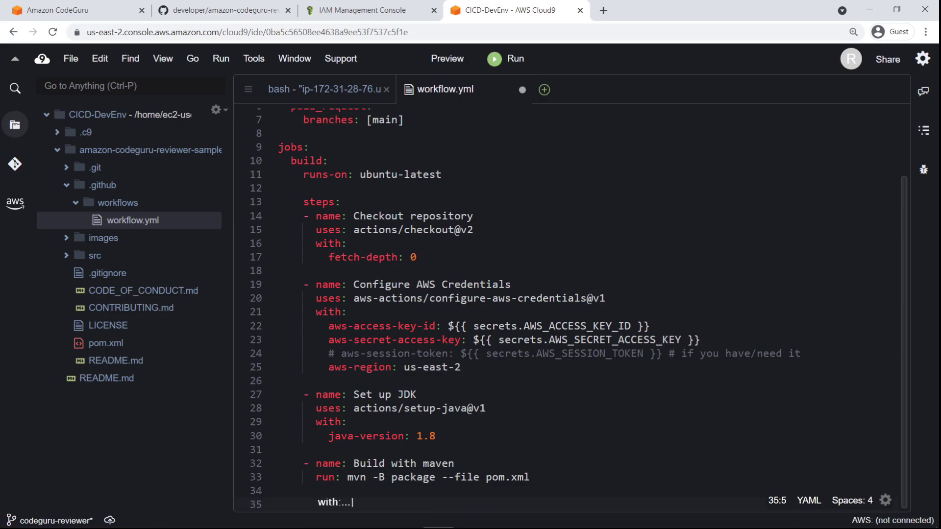
# - Paste the CodeGuru Reviewer step into workflow.yml and save the file via File > Save
pyautogui.hotkey('ctrl', 'v')
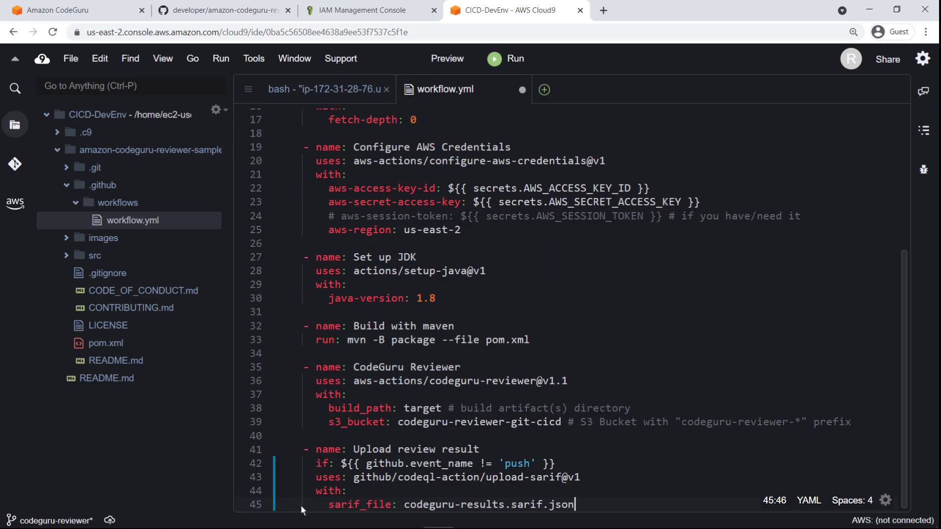
pyautogui.click(76, 71)
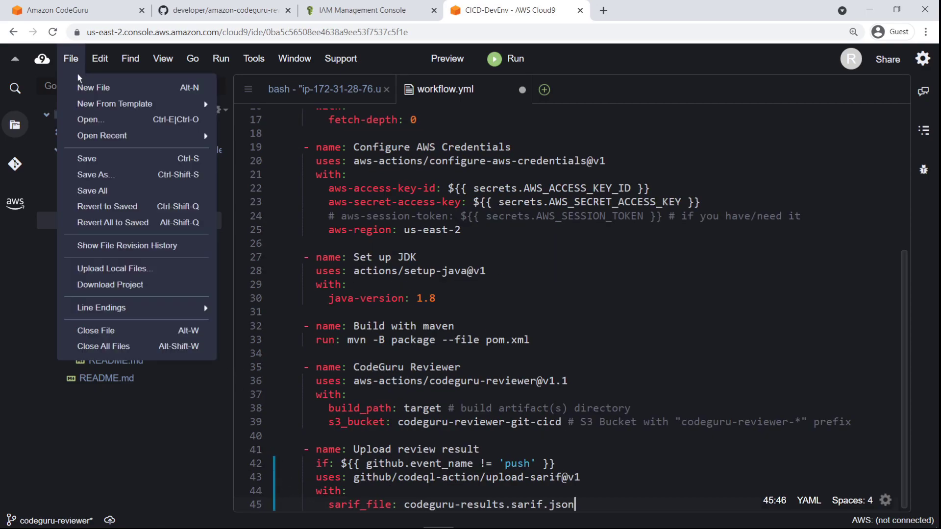
pyautogui.click(91, 159)
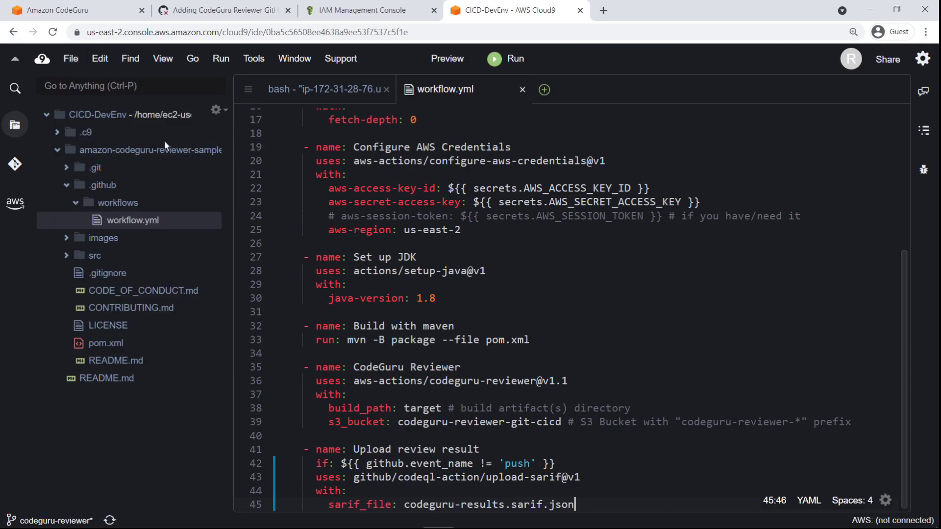
# - Stage all changes and commit them with message 'Adding CodeGuru Reviewer GitHub workflow'
pyautogui.click(316, 97)
pyautogui.write('git add --a')
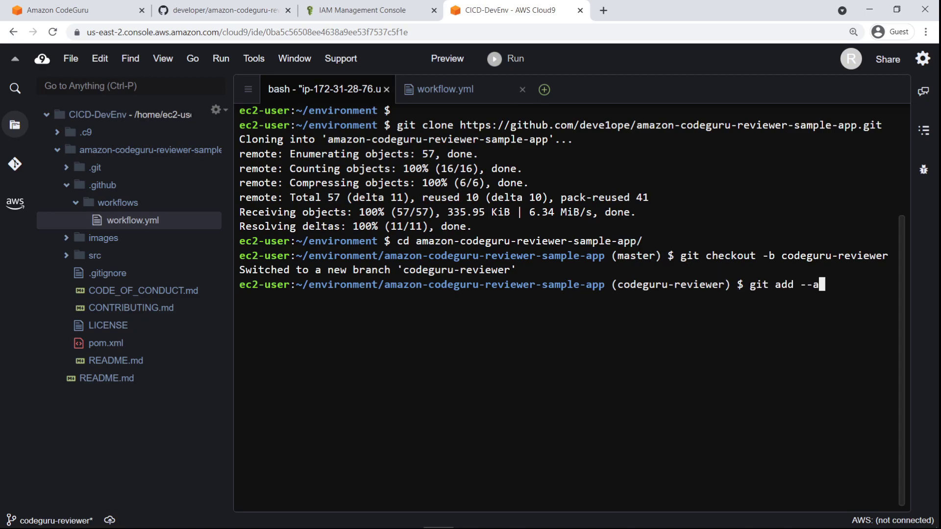
pyautogui.press('Return')
pyautogui.write("git commit -m 'Adding CodeGuru Reviewer GitHub workflow'")
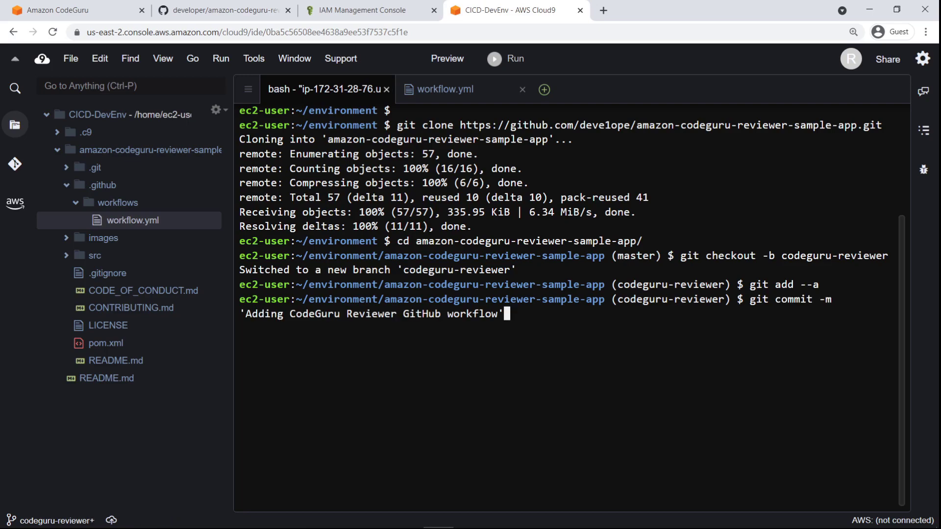
pyautogui.press('Return')
# - Push the codeguru-reviewer branch upstream to origin, entering the GitHub username and password
pyautogui.write('git push --set-upstream origin codeguru-reviewer')
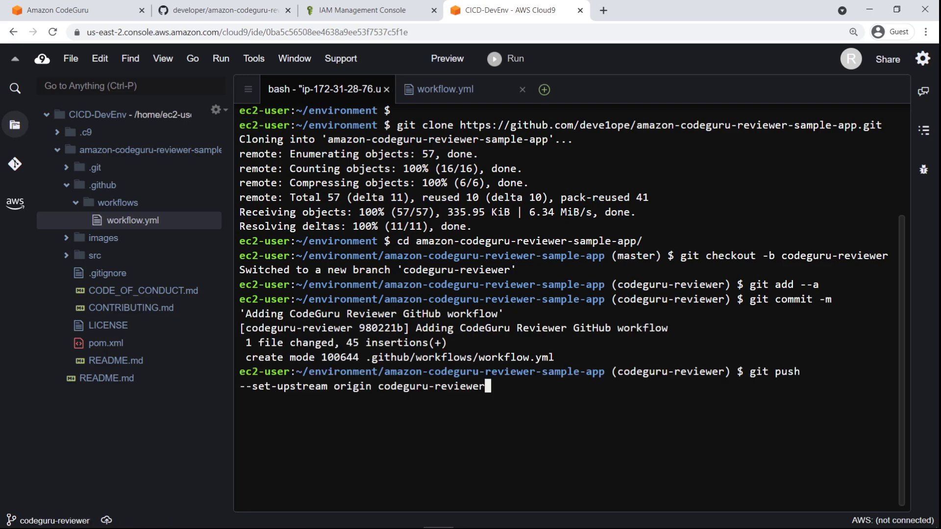
pyautogui.press('Return')
pyautogui.write("deve1ope/amazon-codeguru-reviewer-sample-app.git': deve1ope")
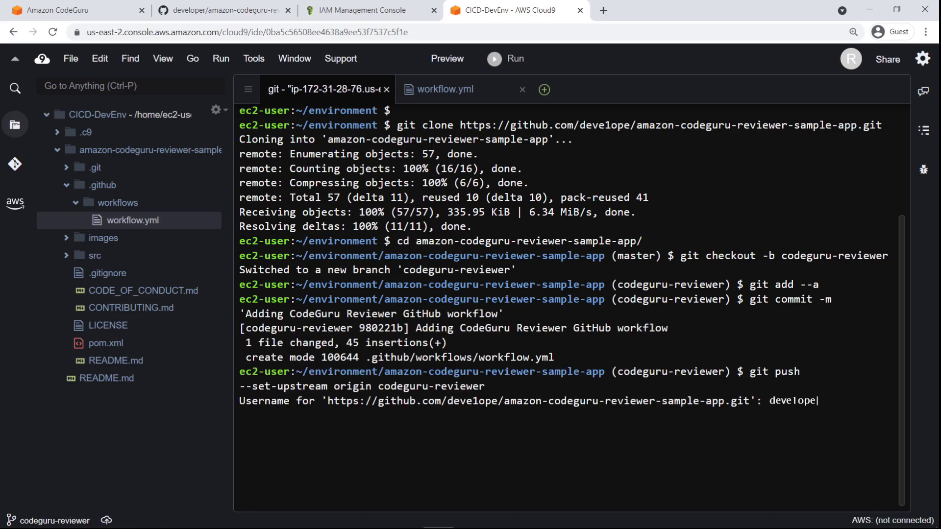
pyautogui.press('Return')
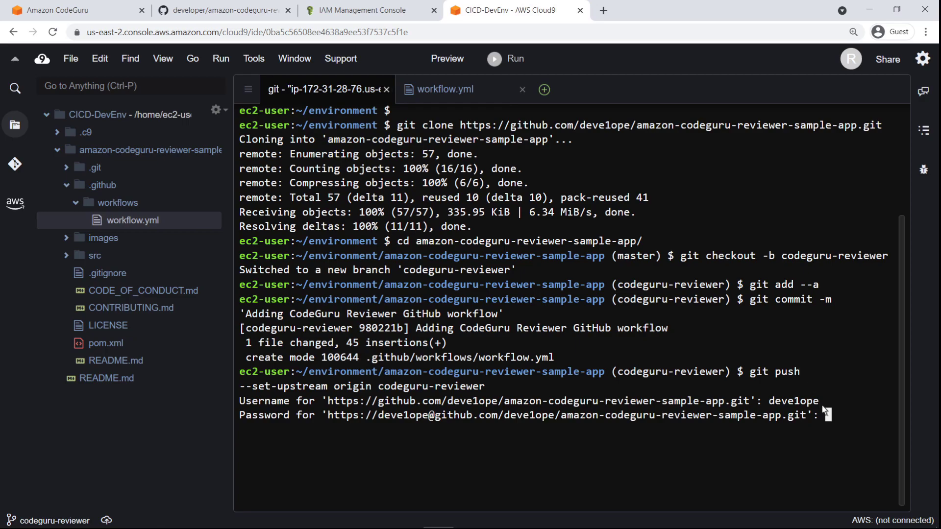
pyautogui.press('Return')
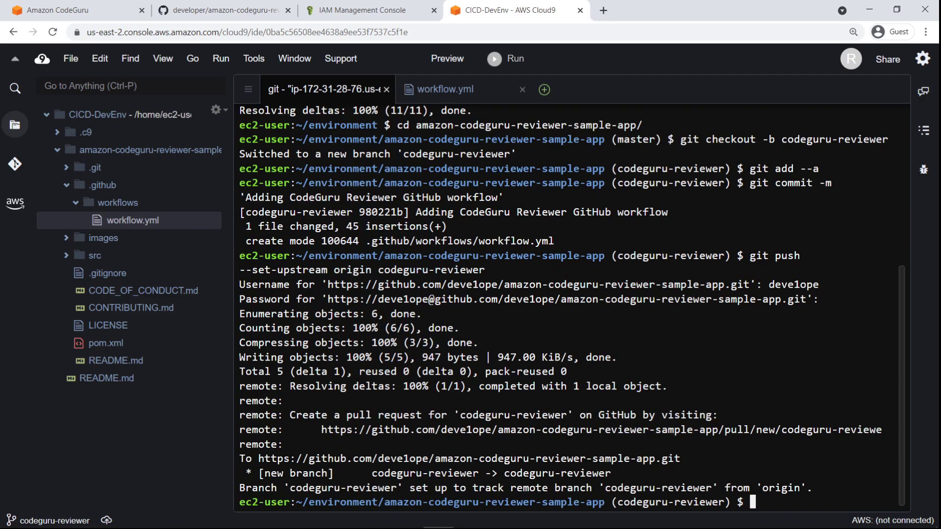
# - Create the 'Codeguru reviewer' pull request from codeguru-reviewer into main and view its Actions runs
pyautogui.click(274, 17)
pyautogui.click(537, 219)
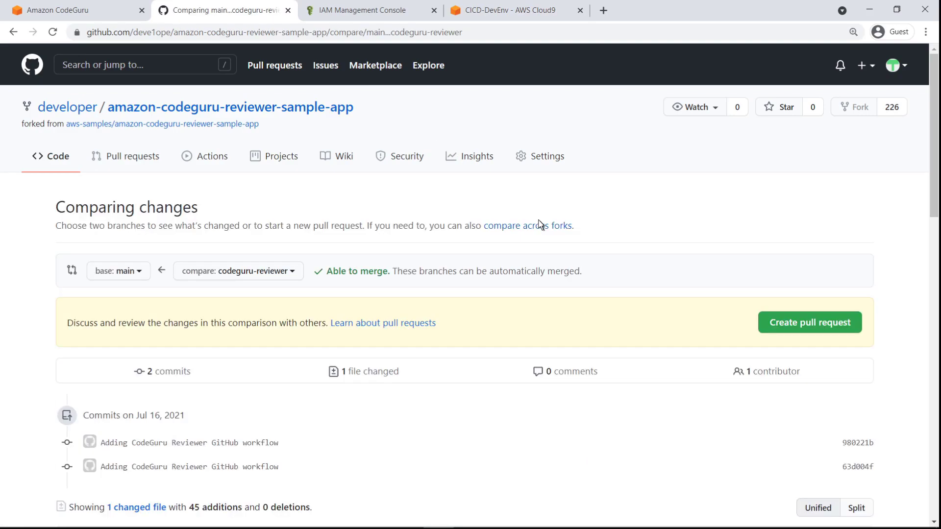
pyautogui.click(768, 330)
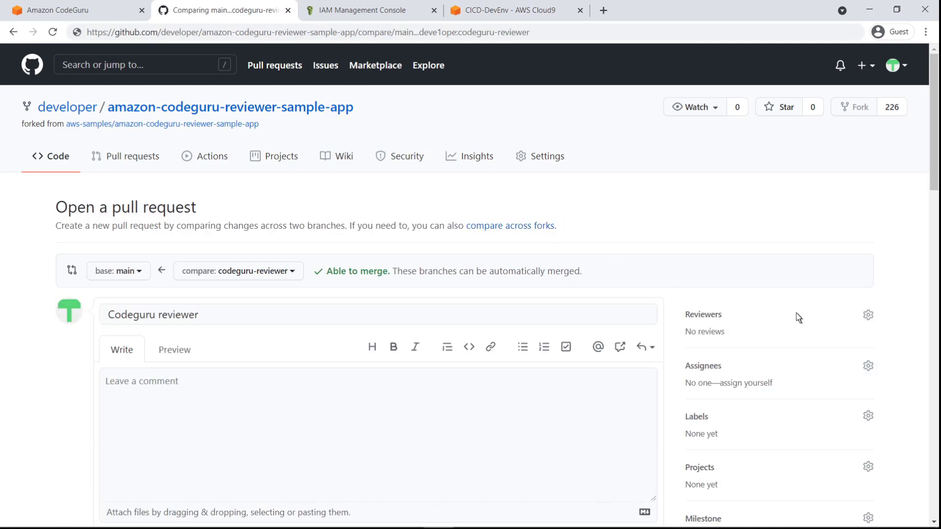
pyautogui.scroll(-3, 934, 250)
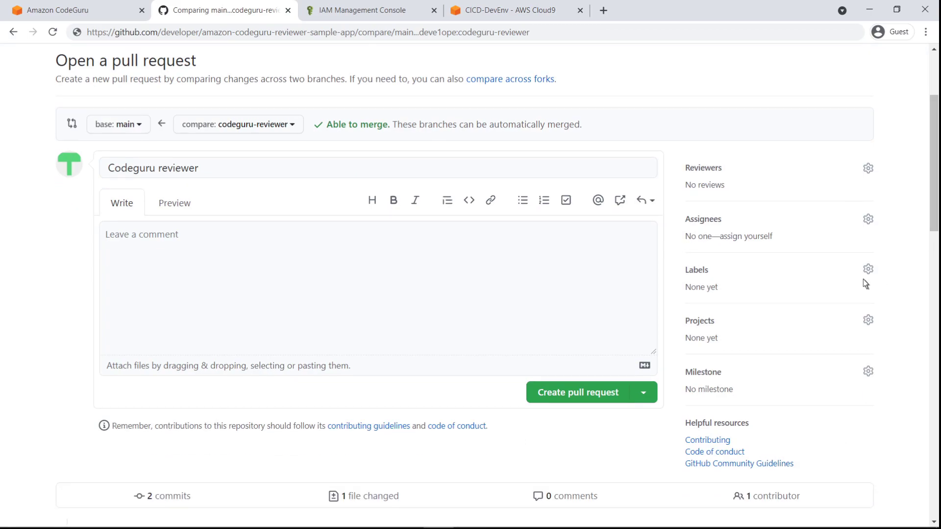
pyautogui.click(625, 400)
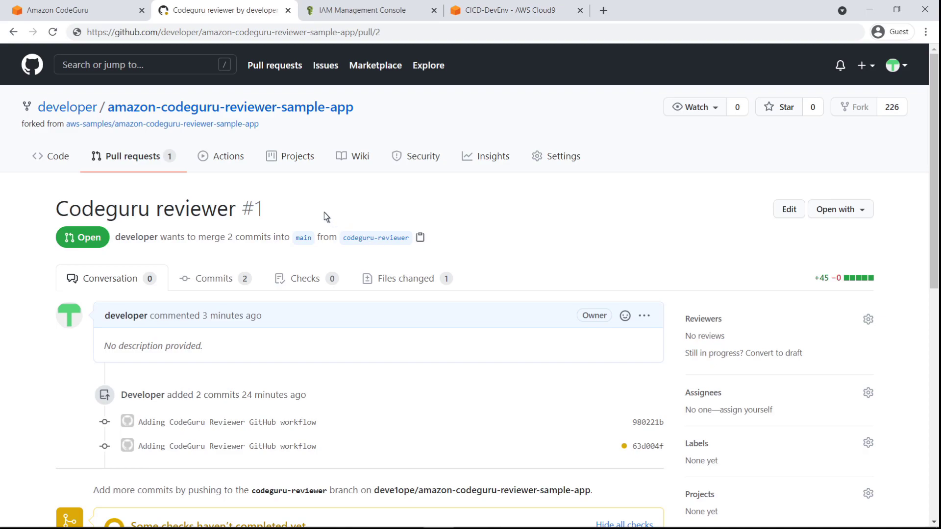
pyautogui.click(245, 162)
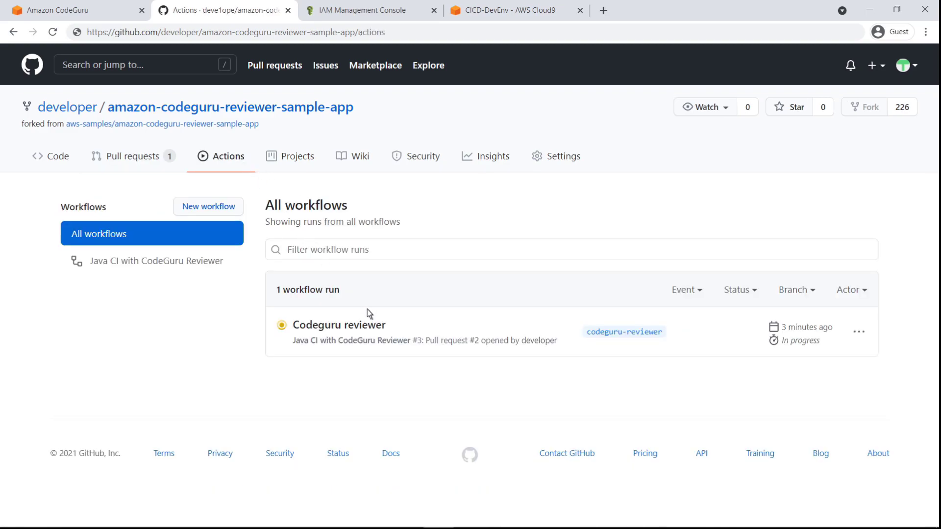
# - Watch the Codeguru reviewer run's build job succeed, then view the Security overview
pyautogui.click(383, 326)
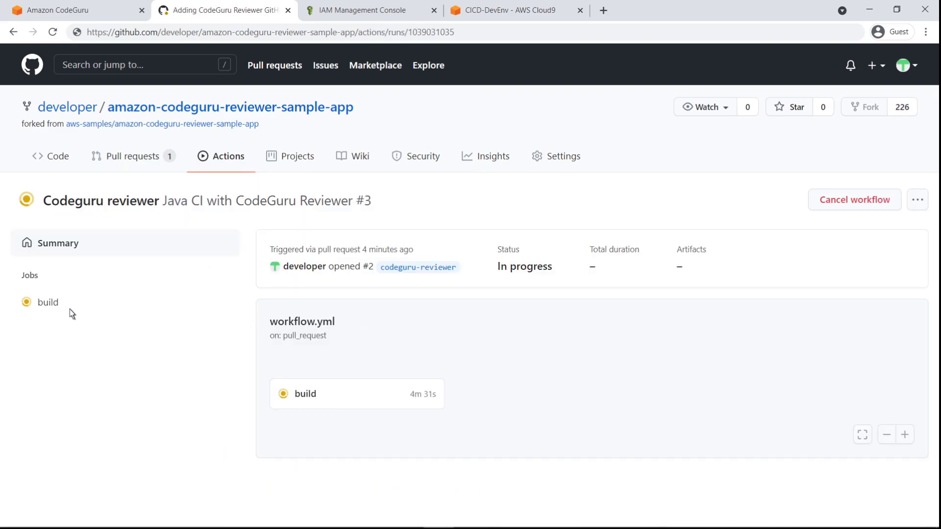
pyautogui.click(55, 306)
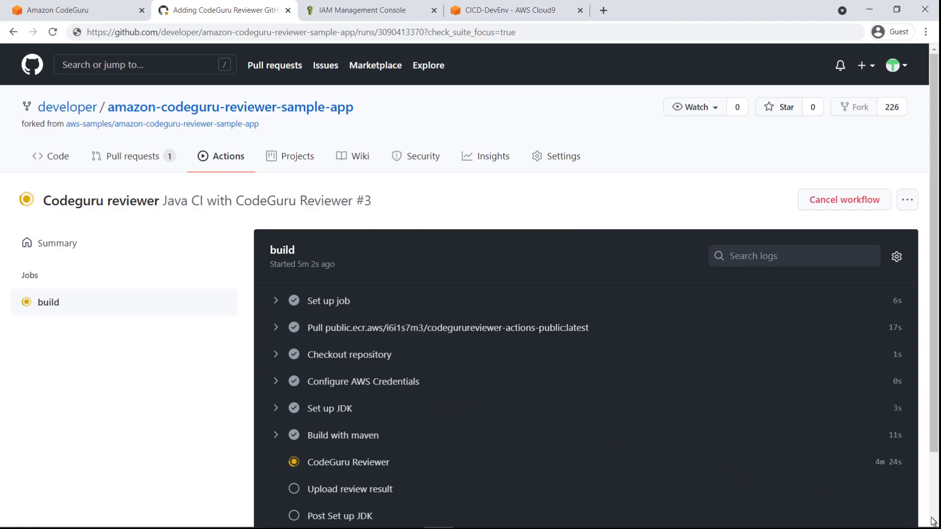
pyautogui.scroll(-2, 755, 476)
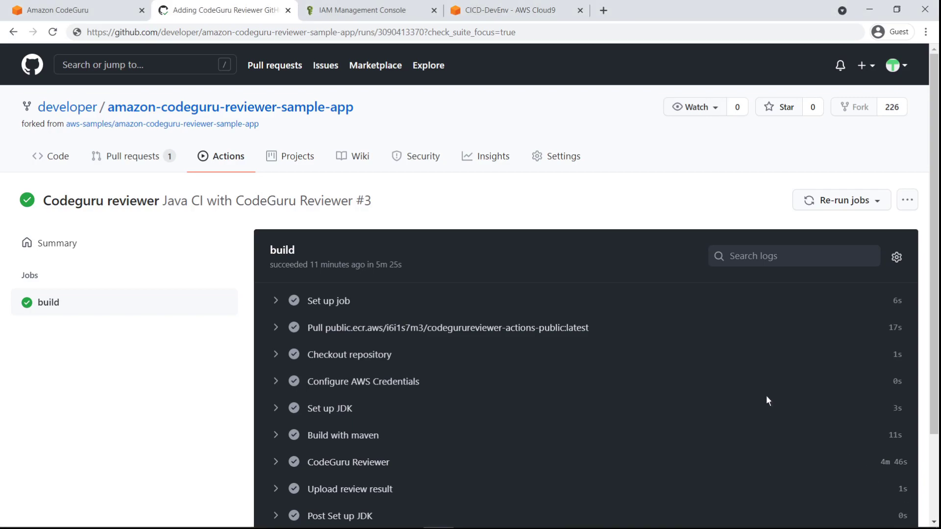
pyautogui.click(442, 164)
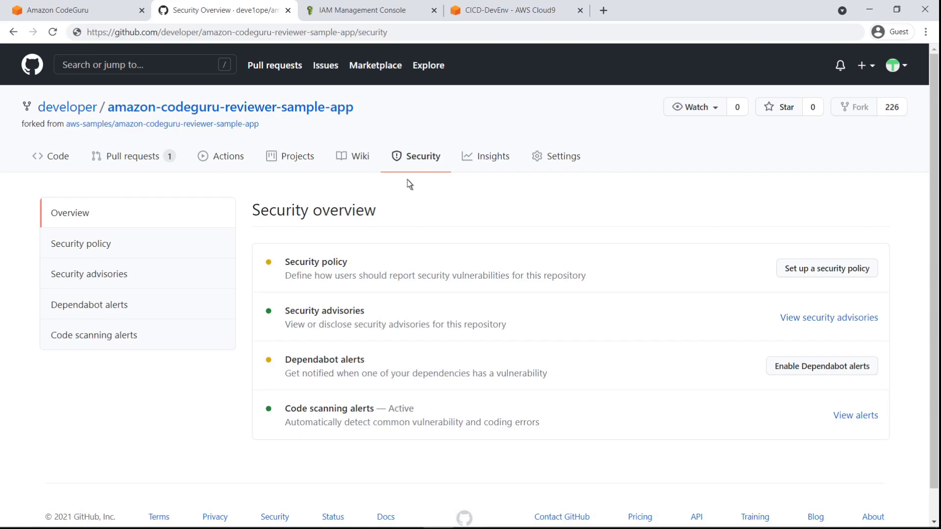
# - Review the CodeGuru Reviewer code scanning alert on EventHandler.java, then go to the Amazon CodeGuru console
pyautogui.click(135, 338)
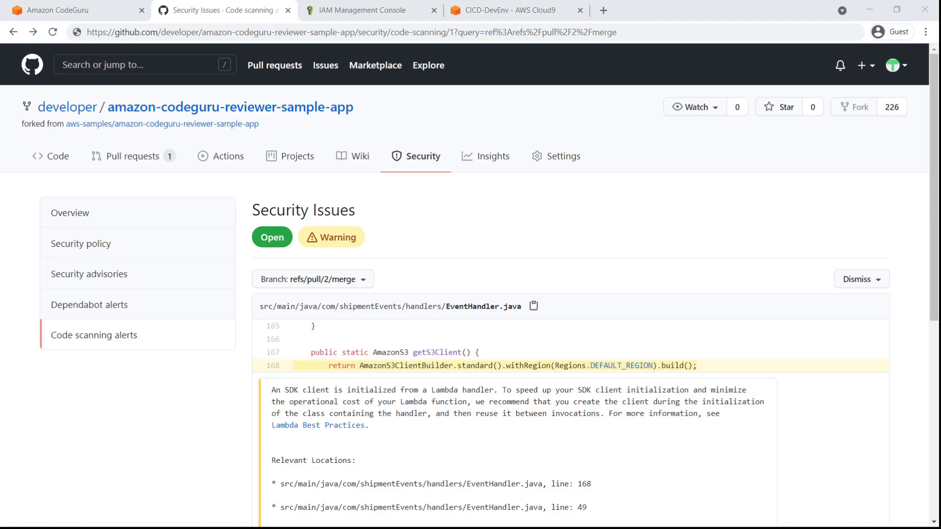
pyautogui.scroll(-2, 909, 419)
pyautogui.scroll(-2, 568, 294)
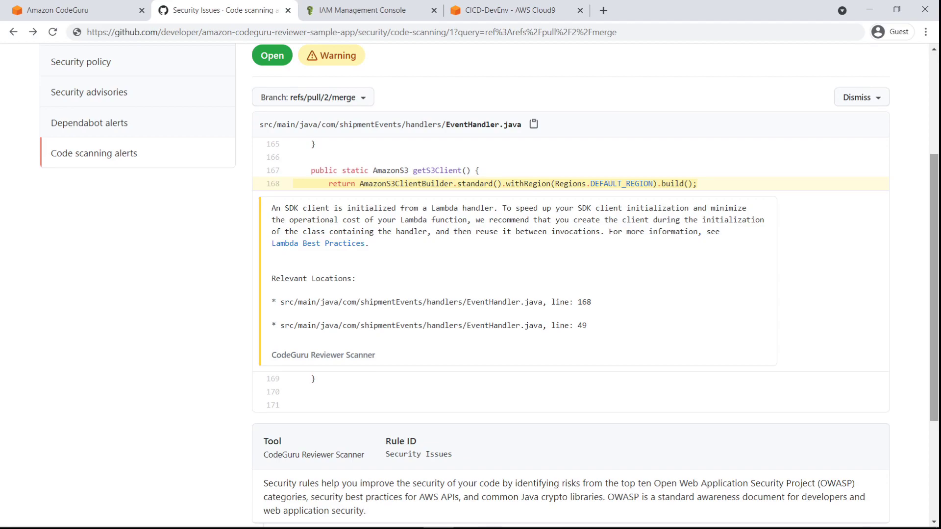
pyautogui.click(111, 13)
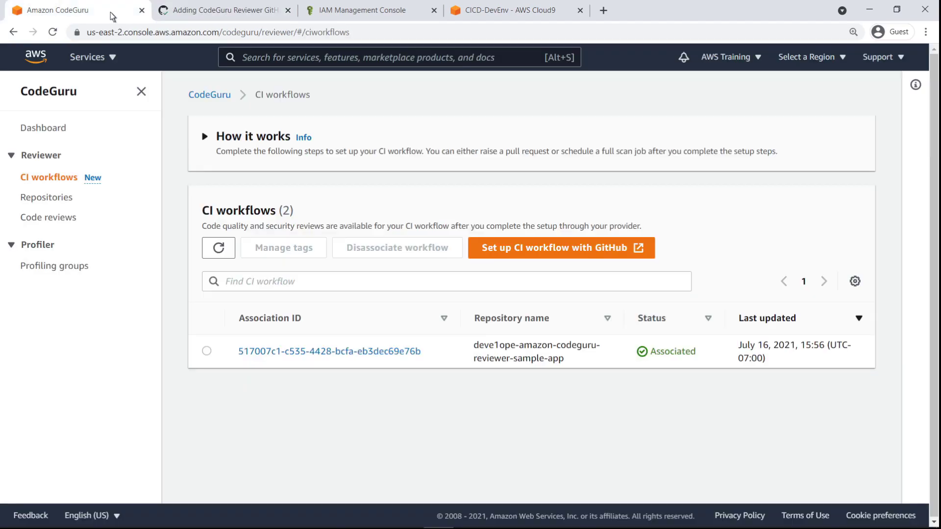
# - Open code review DEVELOPER-AMAZON-CODEGURU-REVIEWER-SAMPLE-APP-6B9F0D and view its EventHandler.java line 168 security recommendation
pyautogui.click(73, 218)
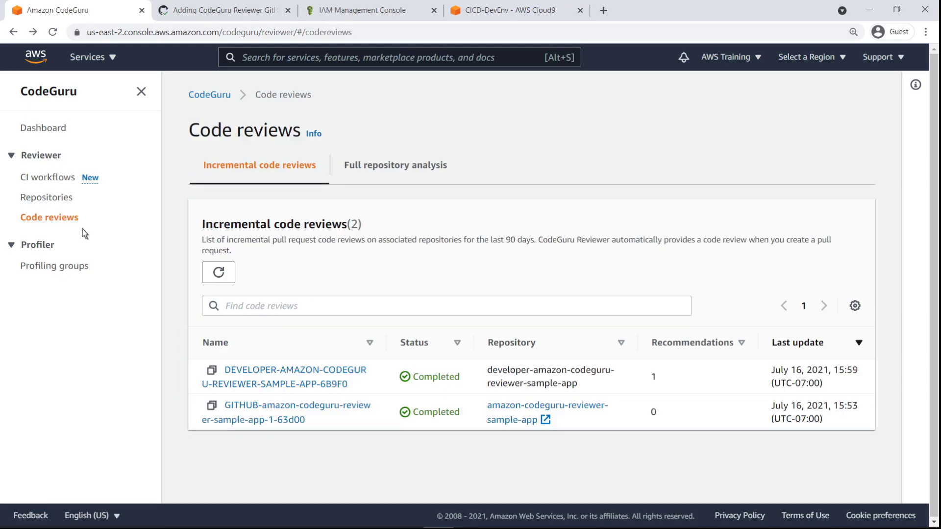
pyautogui.click(207, 385)
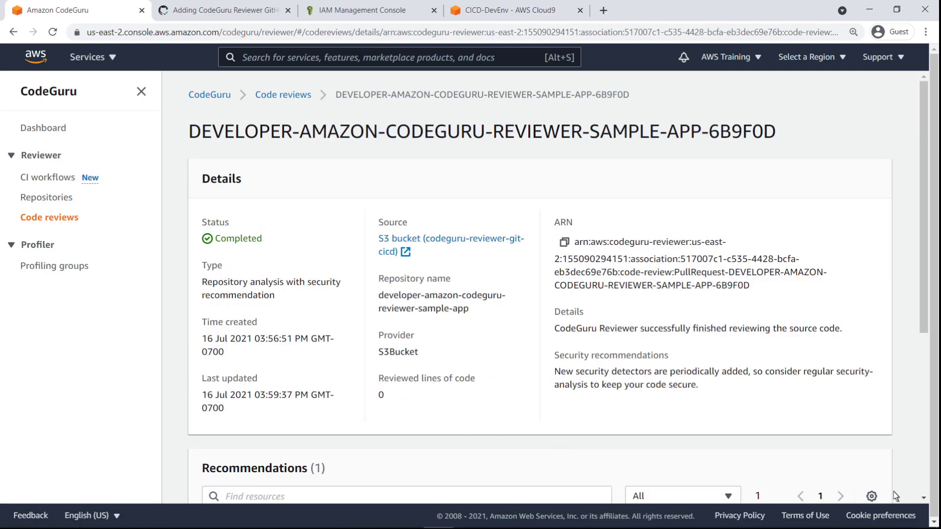
pyautogui.scroll(-5, 889, 491)
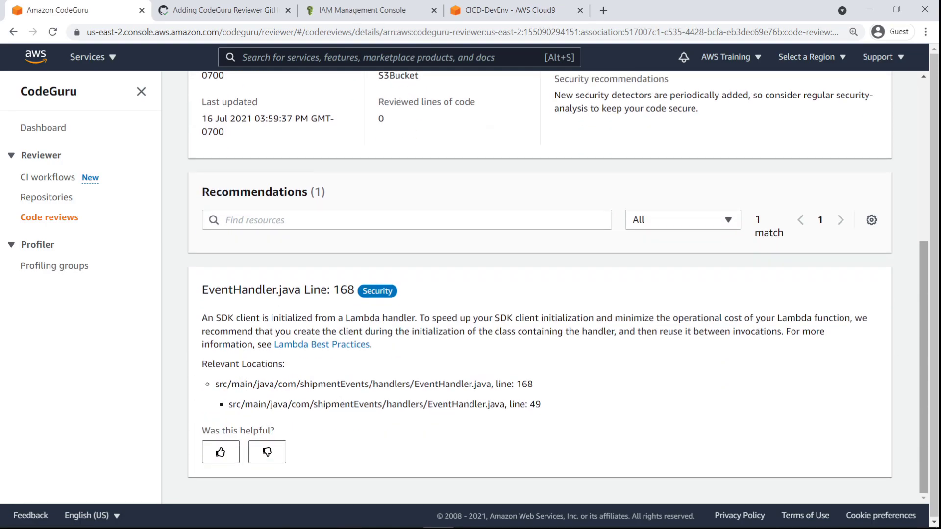